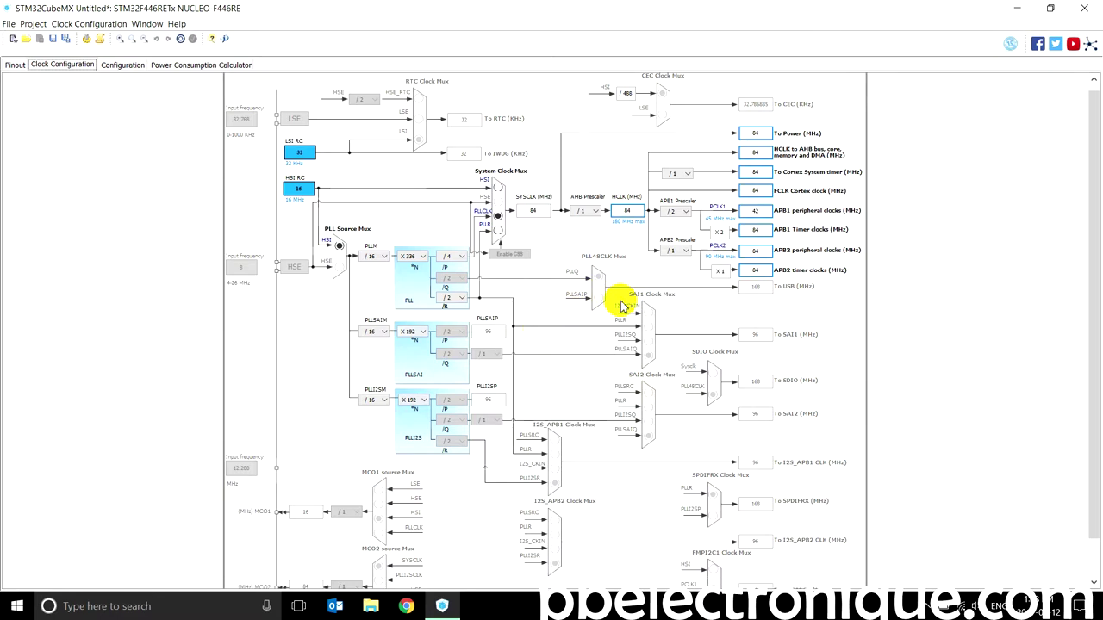
Step: Set the HCLK frequency in the clock tree to 180 MHz
left_click_drag(1096, 348, 1078, 305)
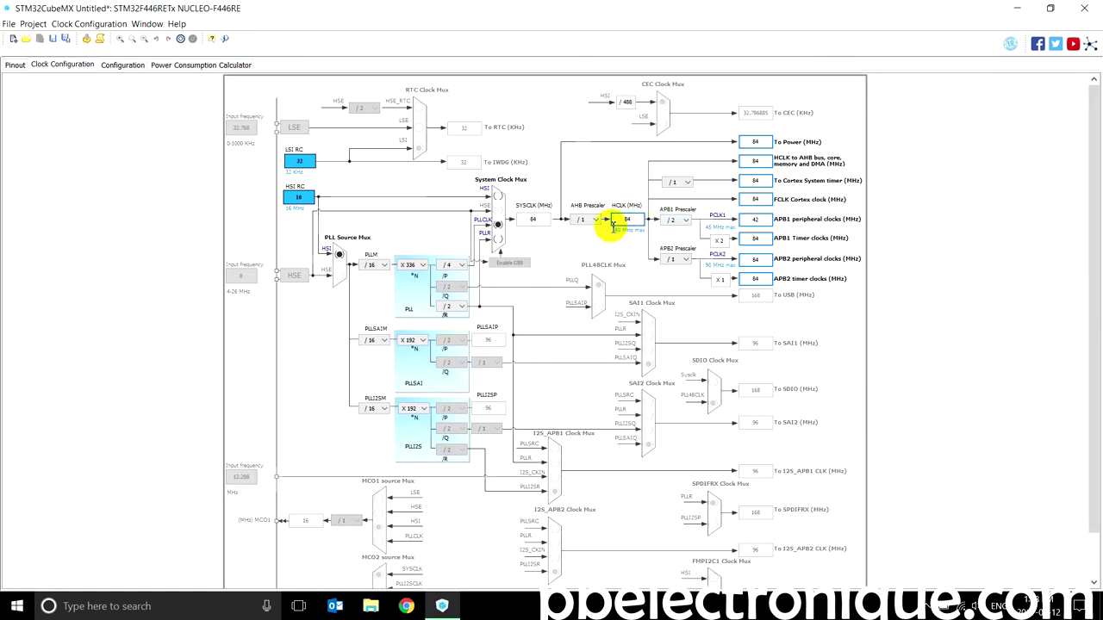
left_click(625, 219)
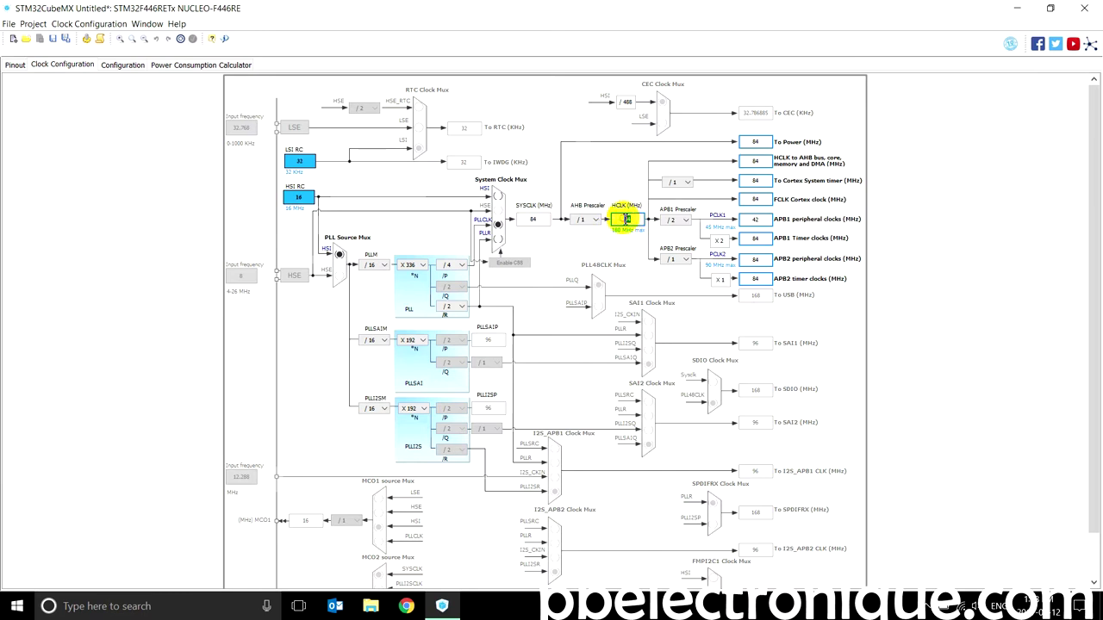
type("180")
key("Return")
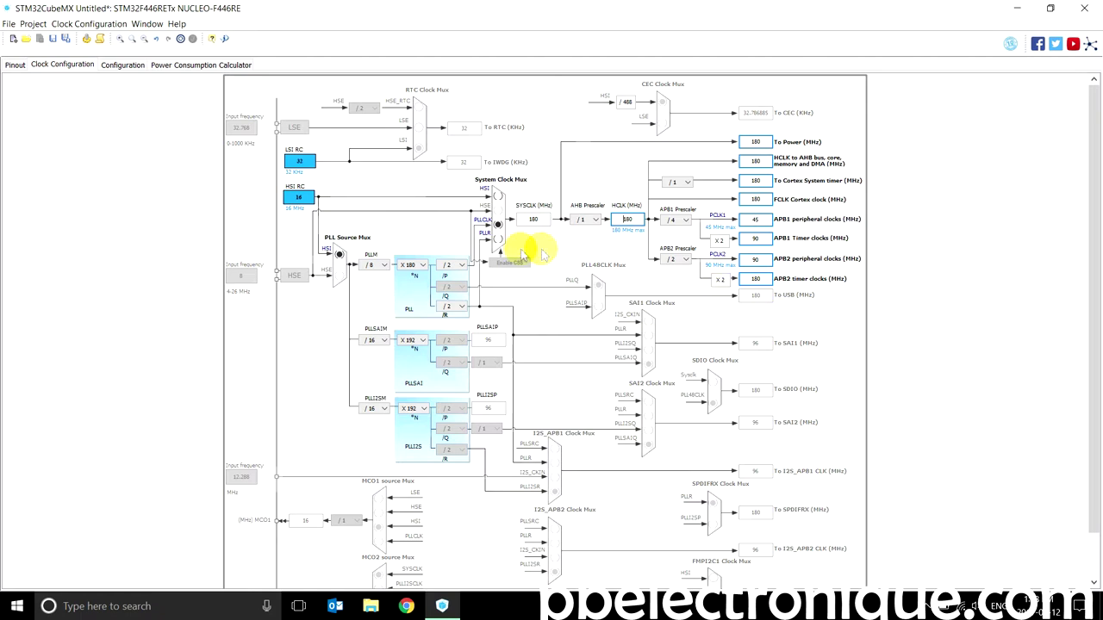
Step: Review the middleware and peripheral configuration overview and the HCLK frequency in the clock tree
left_click(116, 67)
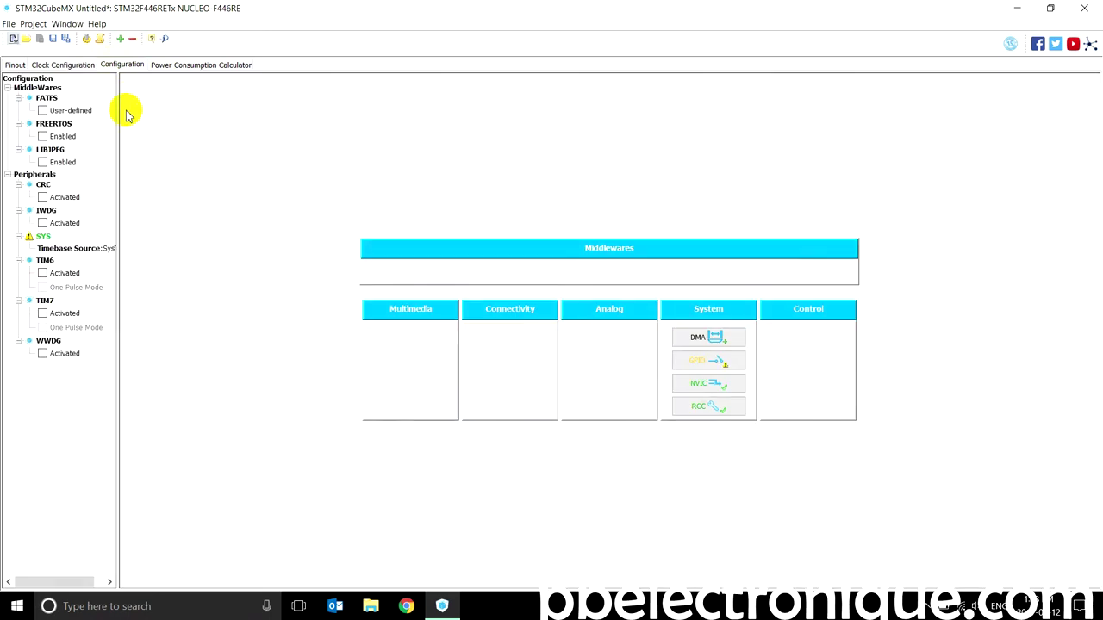
left_click(74, 69)
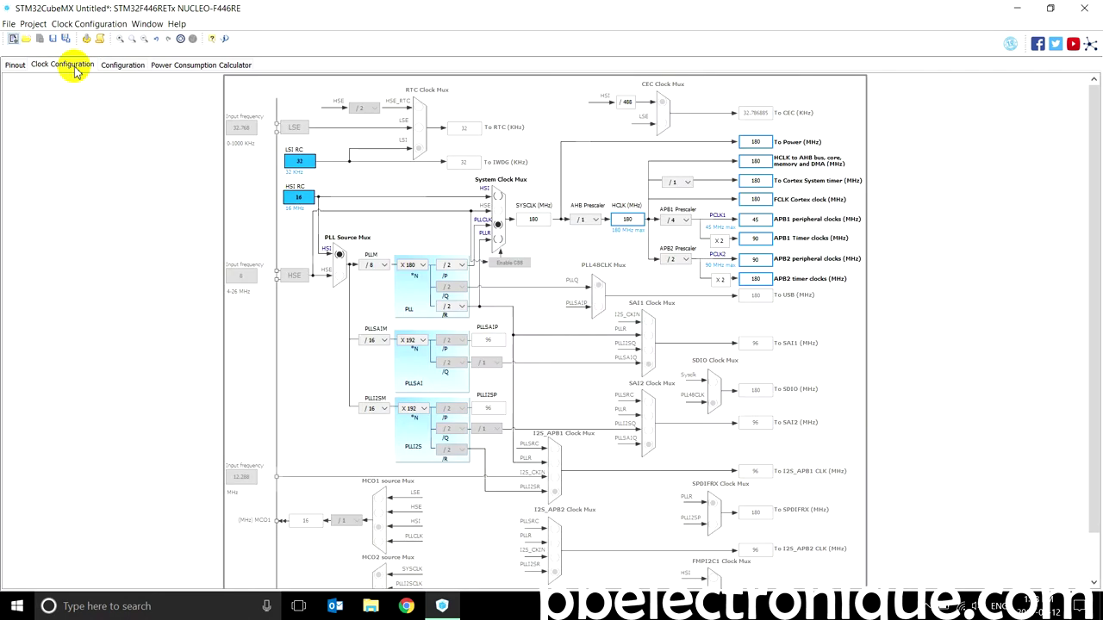
double_click(626, 219)
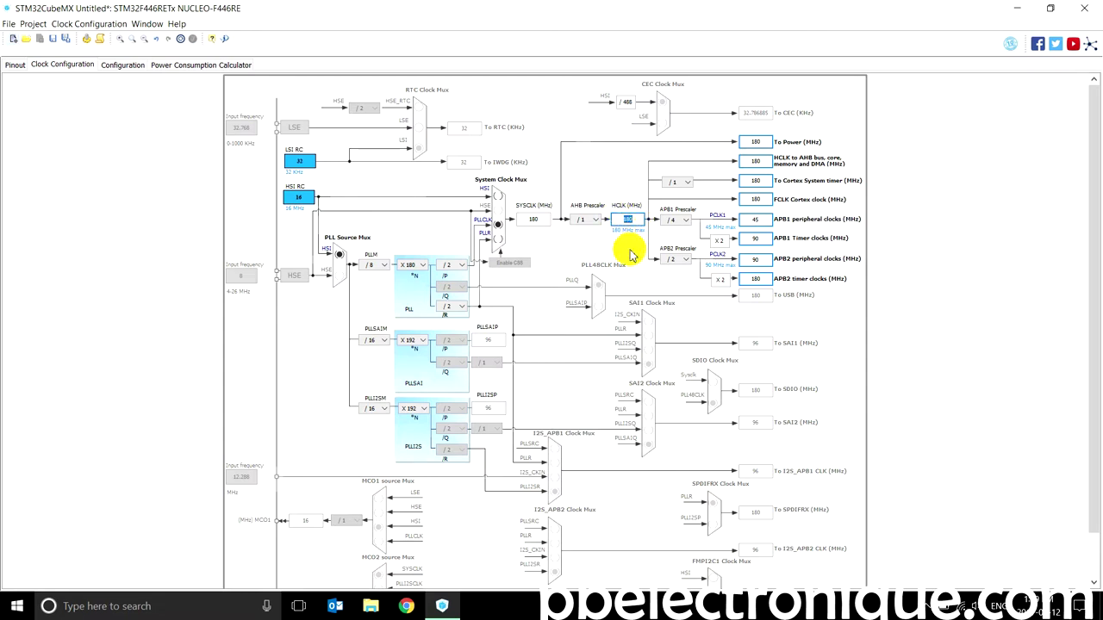
left_click(133, 67)
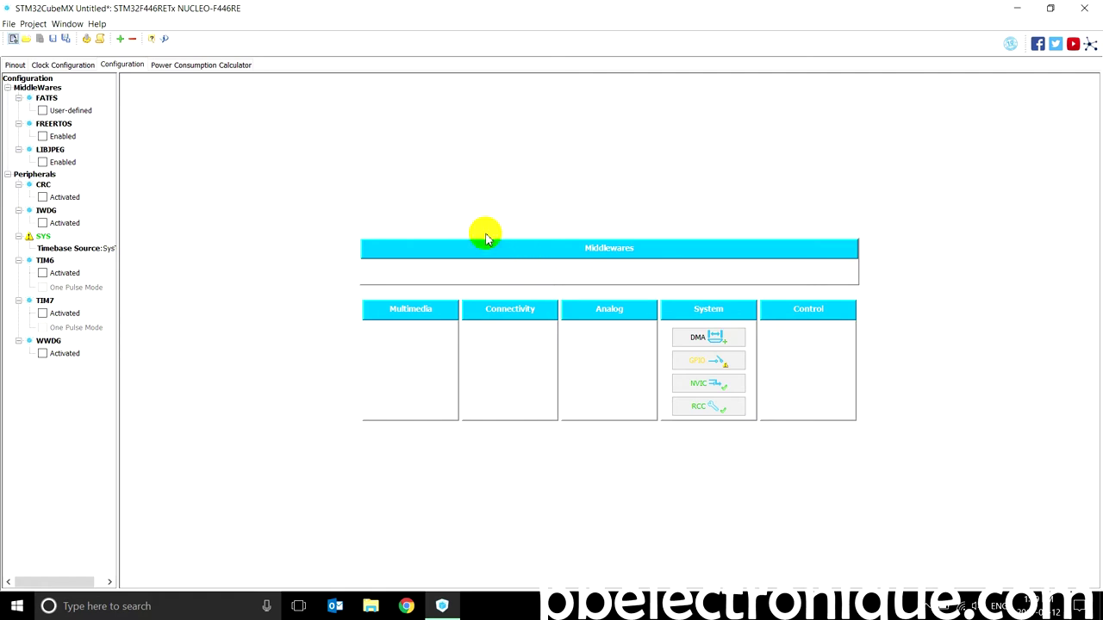
Step: Select 3.3 V as the VDD supply voltage in the power consumption calculator
left_click(235, 66)
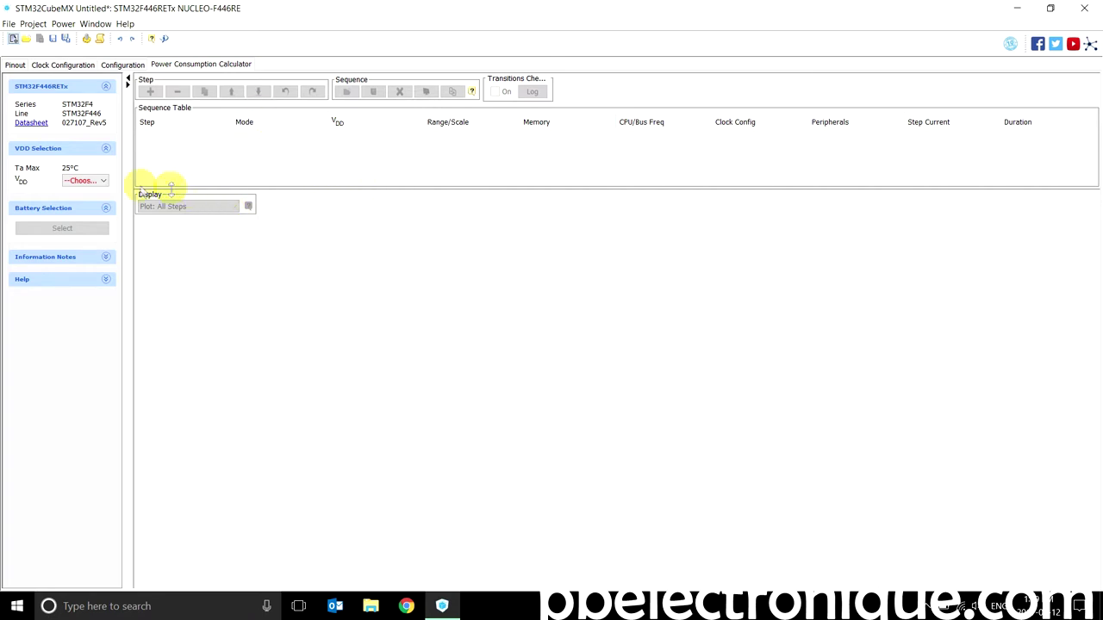
left_click(102, 181)
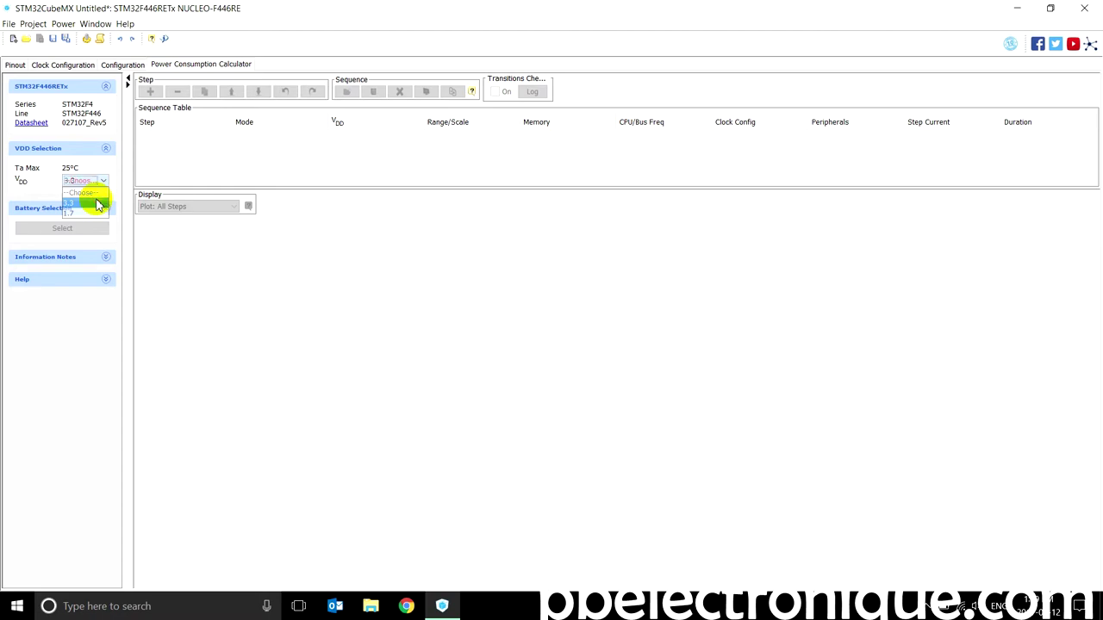
left_click(99, 203)
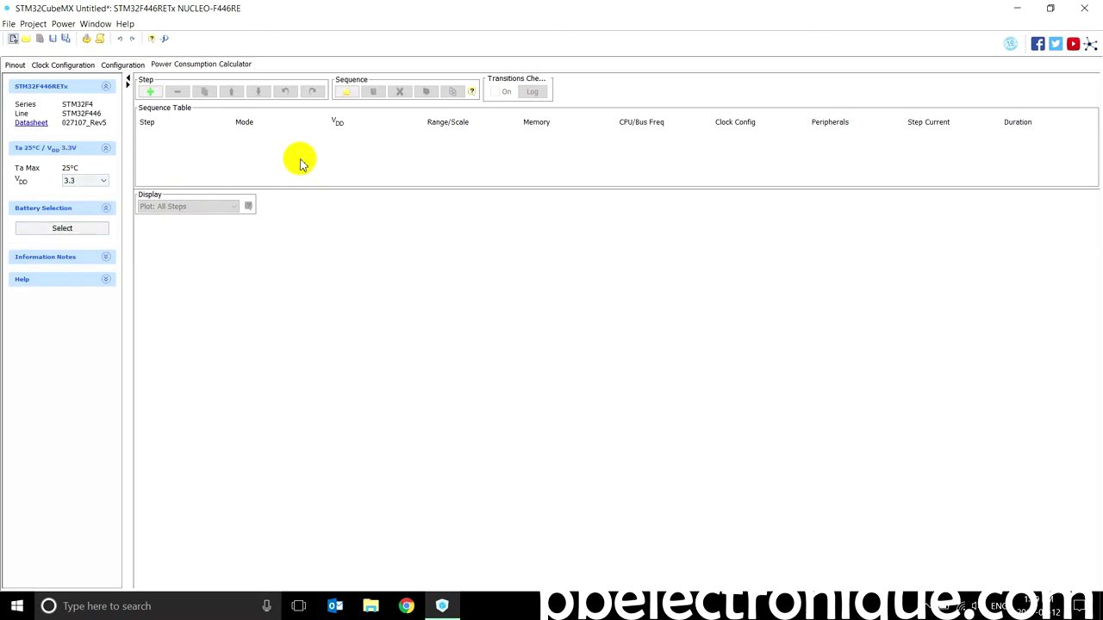
Step: Set pin PC13 to Reset_State in the chip pinout and assign it back to GPIO_Input
left_click(13, 66)
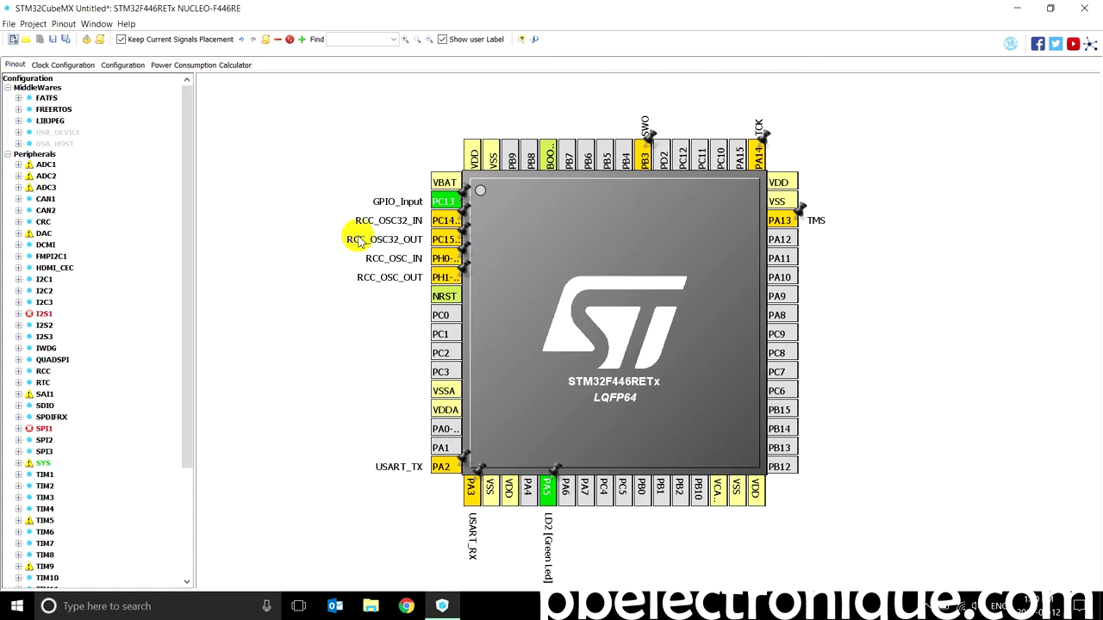
left_click(453, 205)
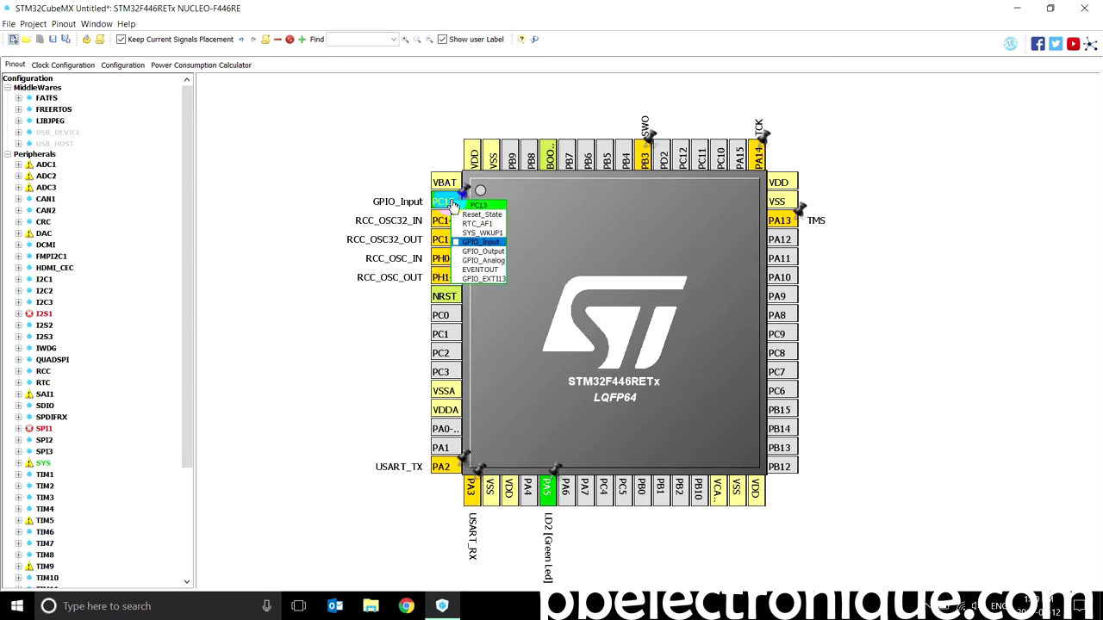
left_click(481, 213)
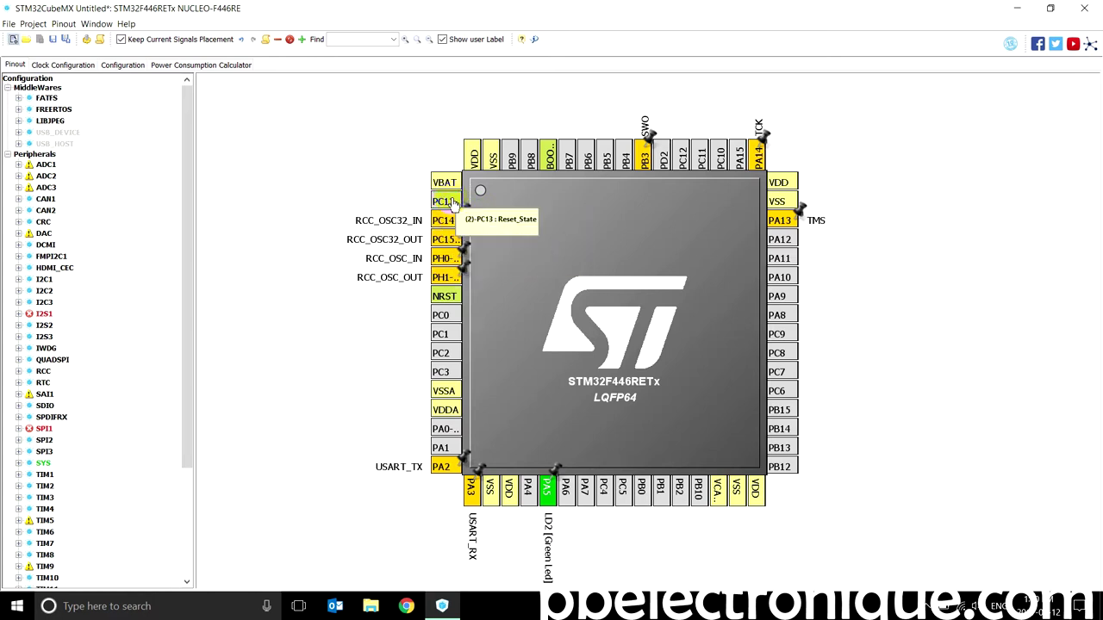
left_click(454, 201)
left_click(481, 241)
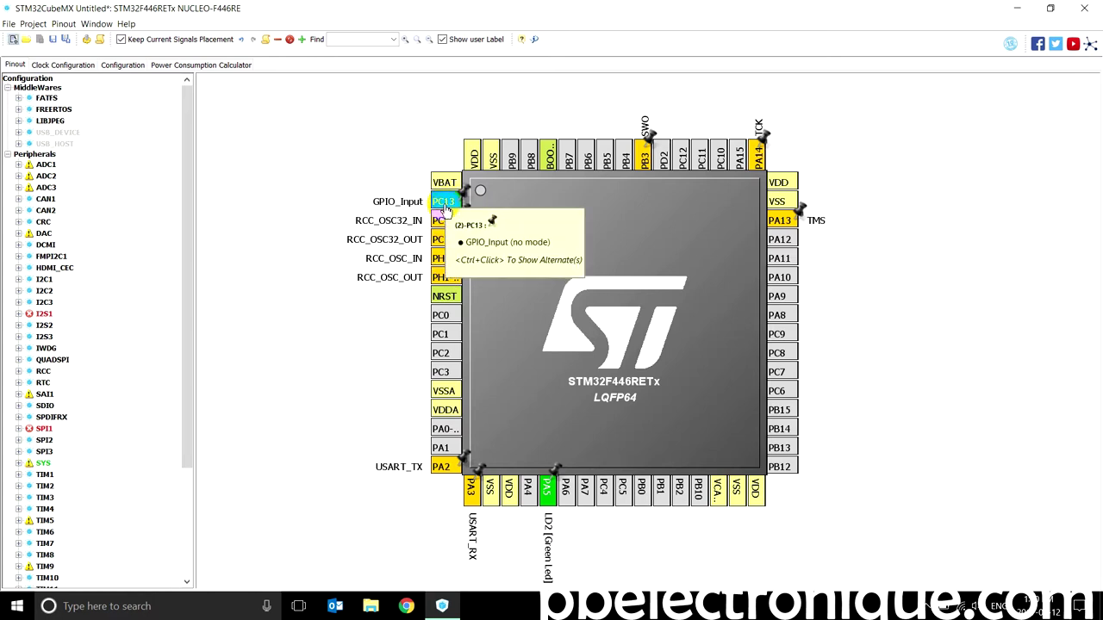
Step: Give input pin PC13 the user label bouton_poussoir
right_click(444, 205)
left_click(492, 210)
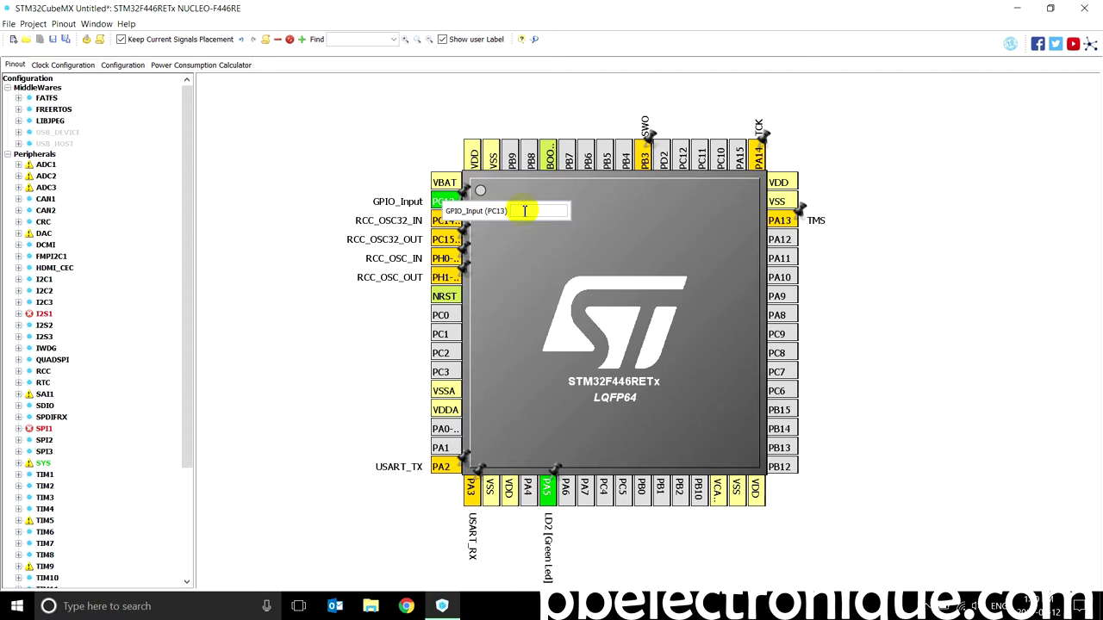
type("bouton_poussoir")
key("Return")
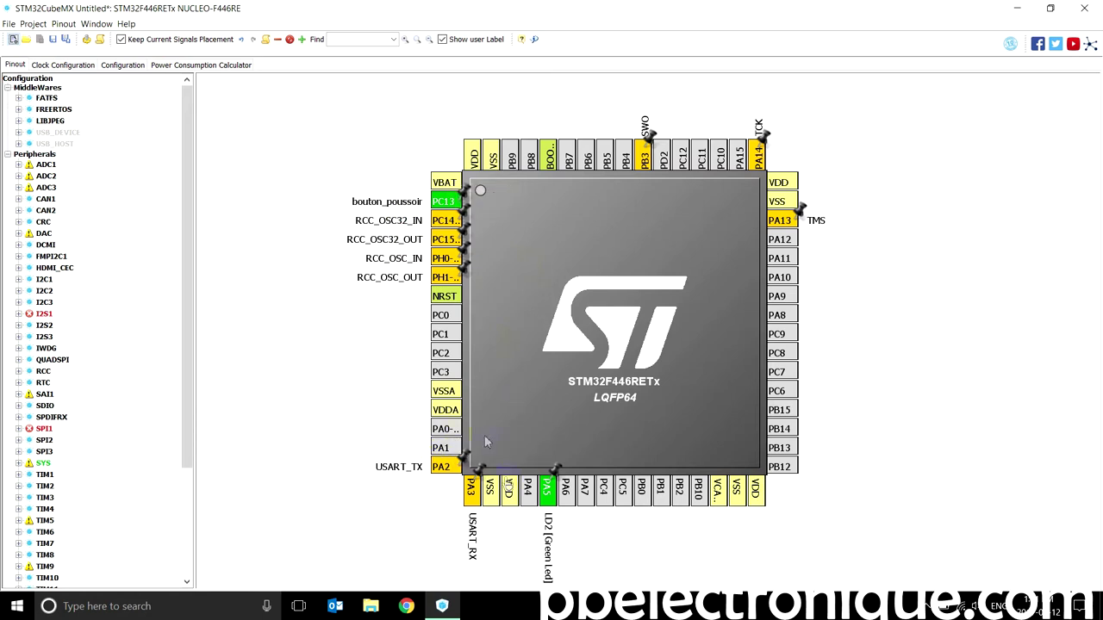
Step: Replace the user label of output pin PA5 with LED_PCB, keeping its GPIO_Output function
left_click(552, 493)
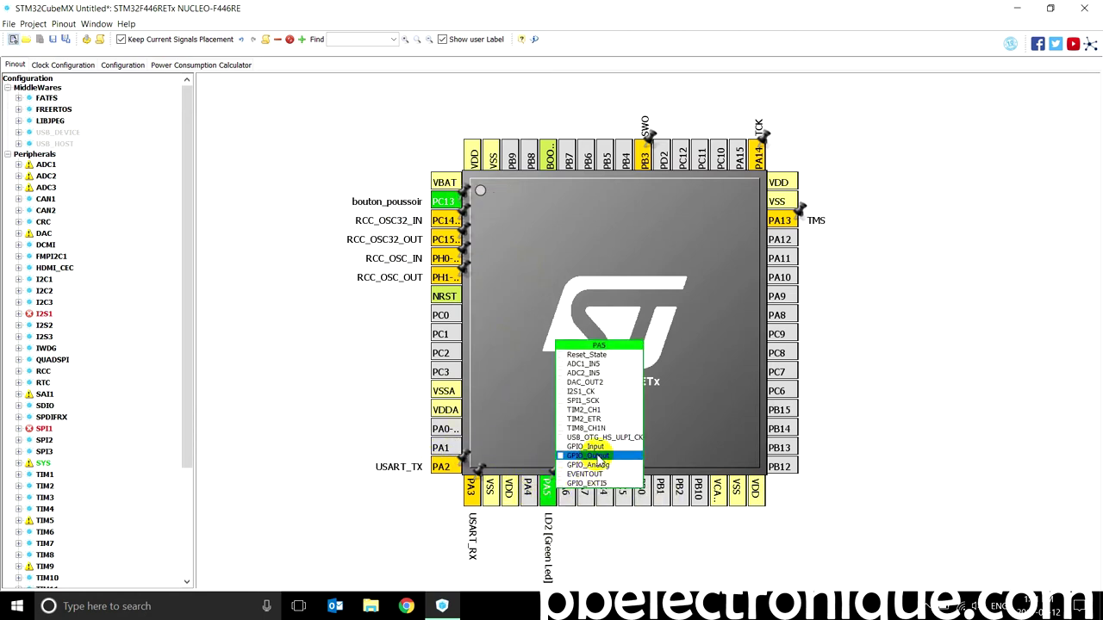
right_click(549, 497)
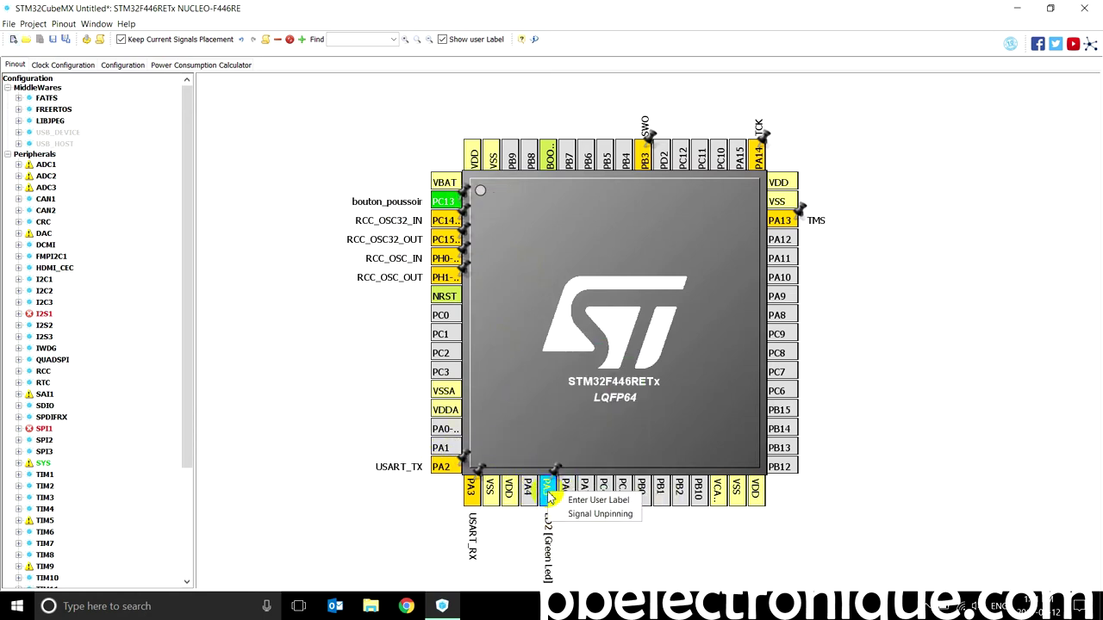
left_click(568, 498)
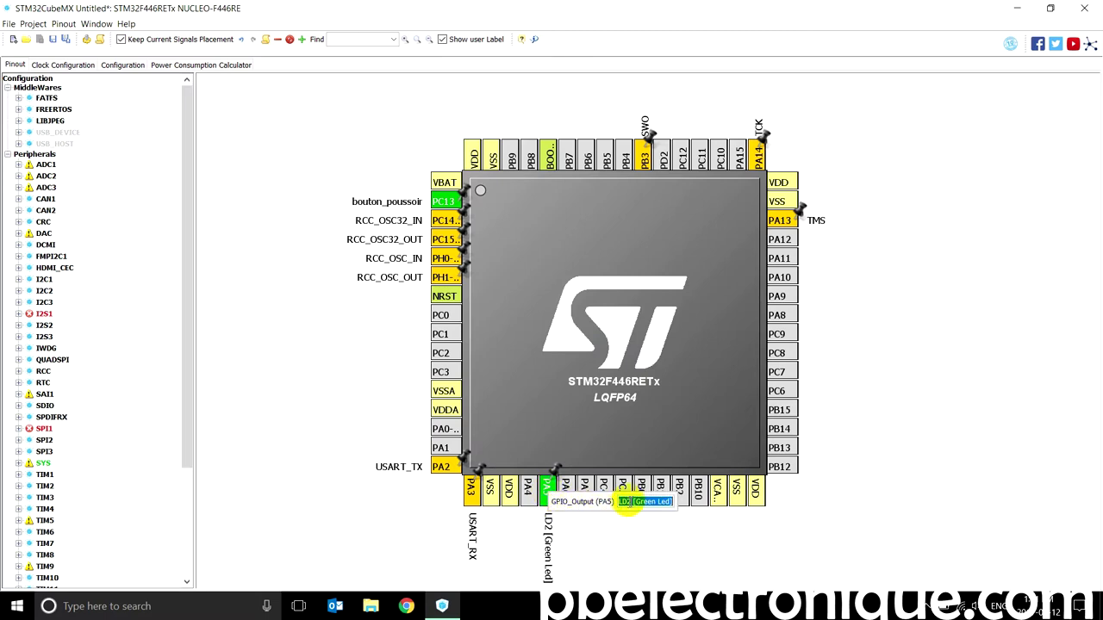
left_click_drag(622, 506, 717, 514)
type("ED")
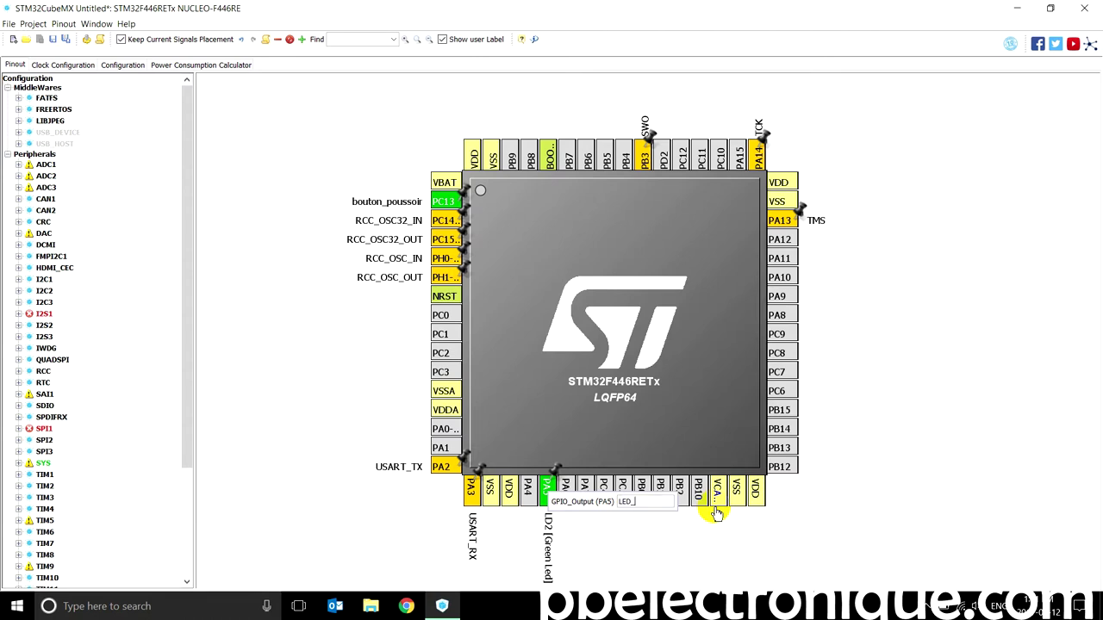
type("_pcb")
key("BackSpace")
key("BackSpace")
key("BackSpace")
type("PCB")
key("Return")
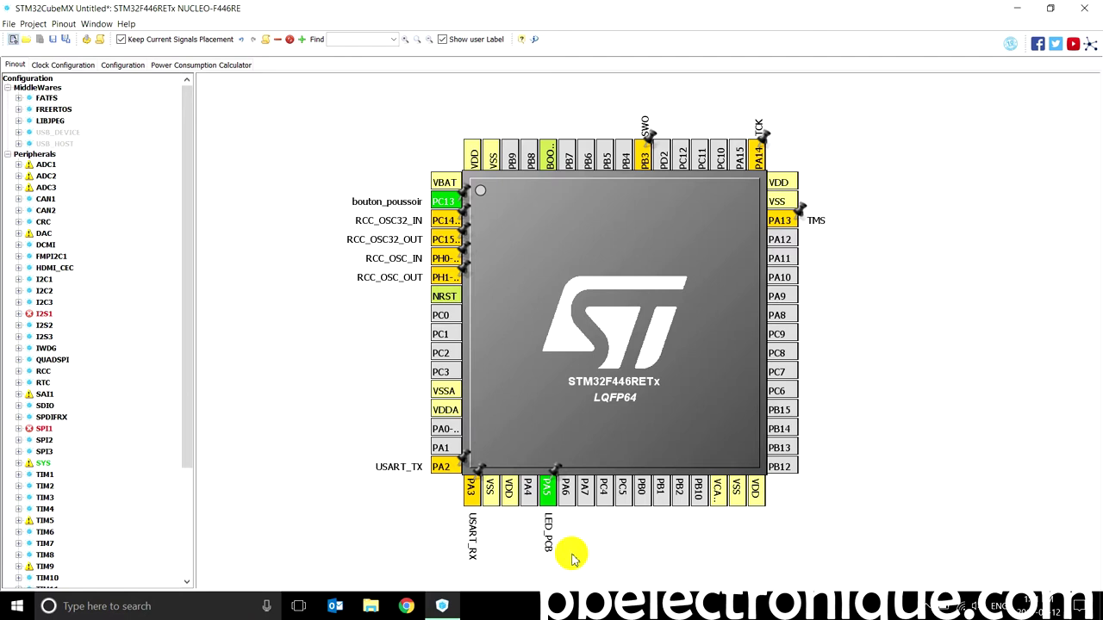
Step: Enable the I2C1 peripheral in I2C mode
left_click(788, 393)
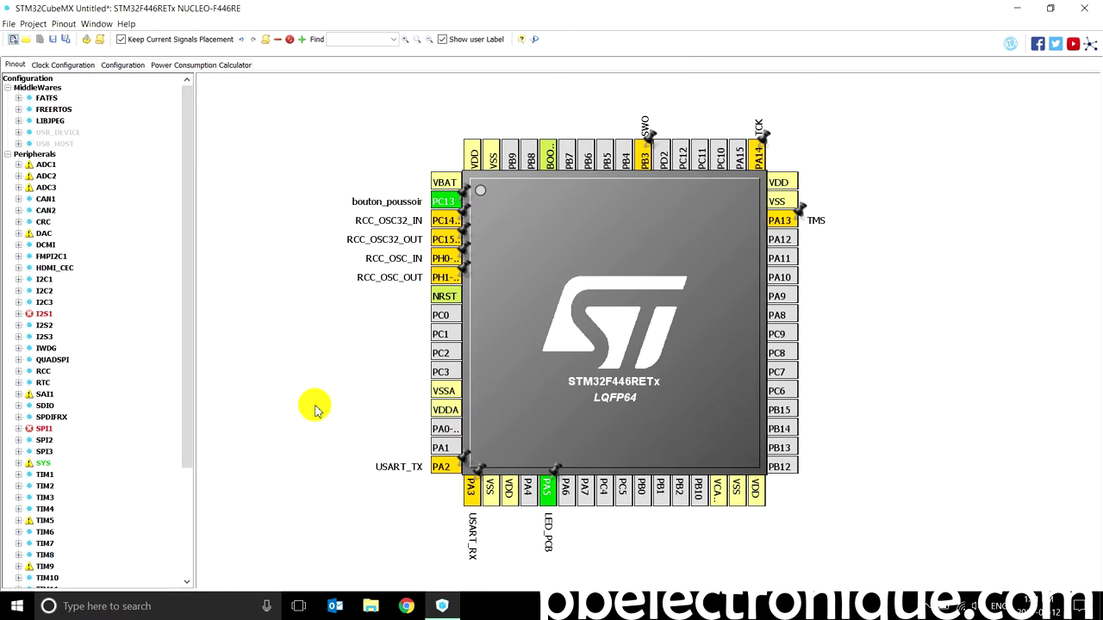
left_click_drag(189, 401, 204, 371)
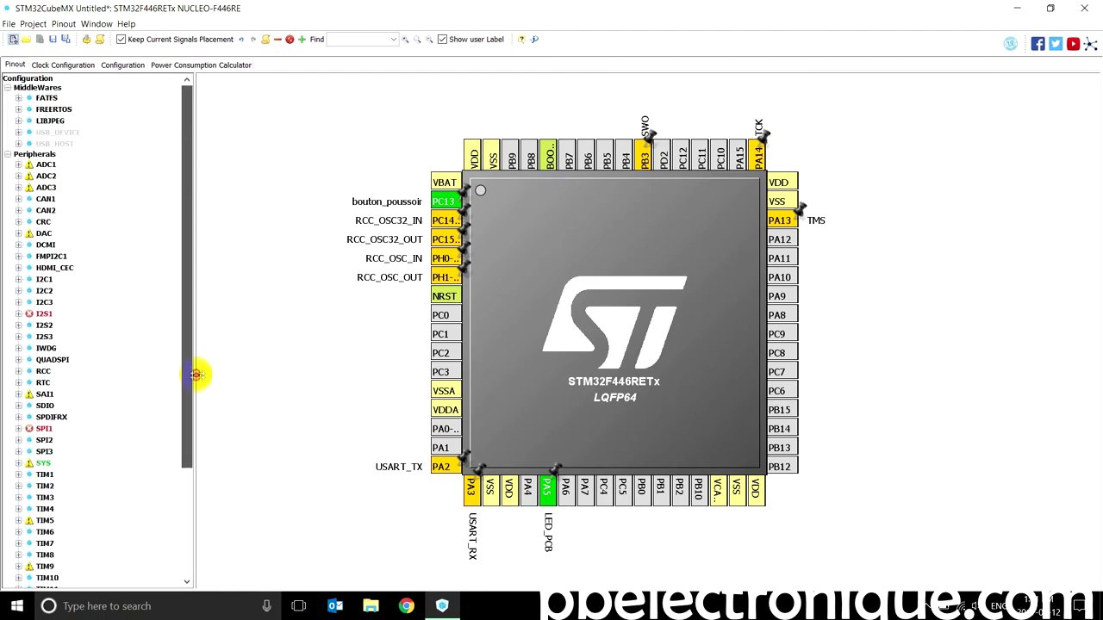
left_click(18, 280)
left_click(93, 292)
left_click(101, 316)
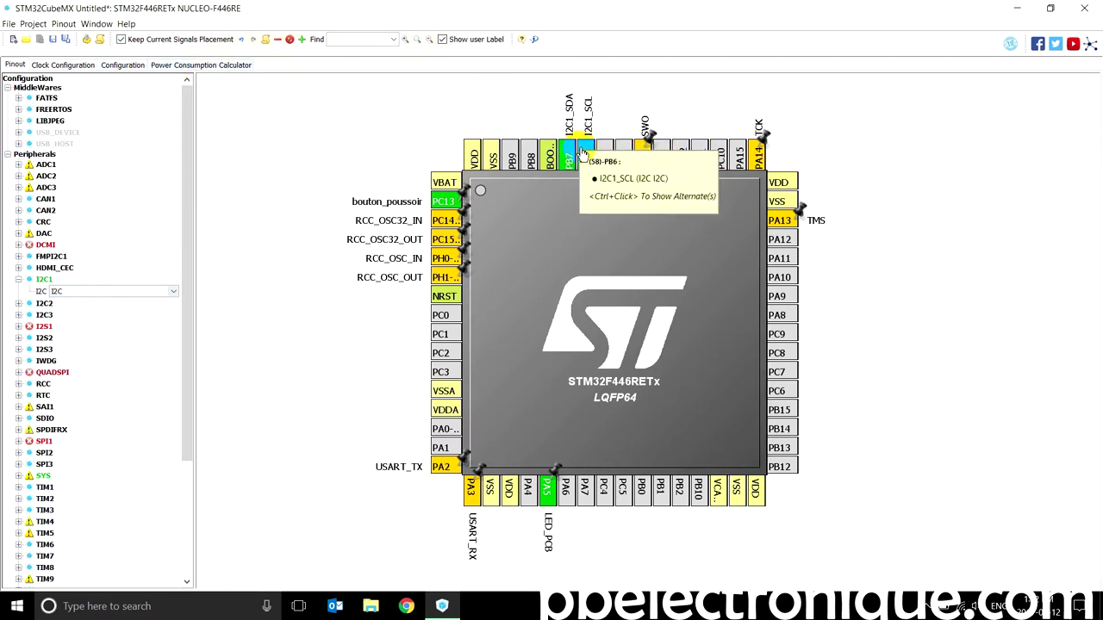
Step: Inspect the functions available for unassigned pins such as PA12 and PB15 without assigning any
left_click(783, 278)
left_click(781, 242)
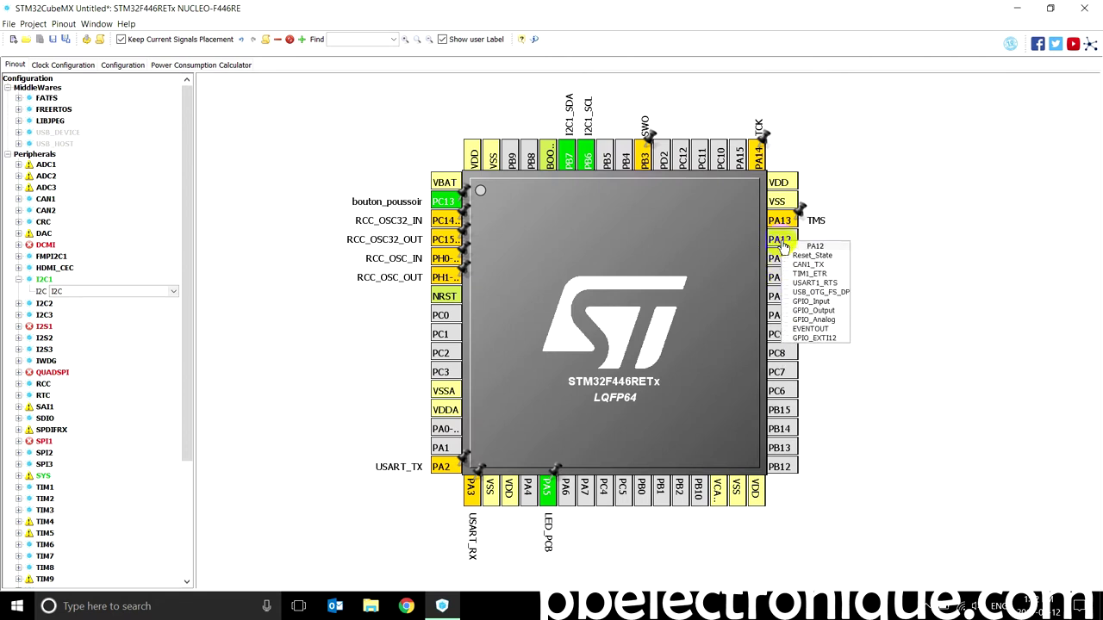
left_click(783, 411)
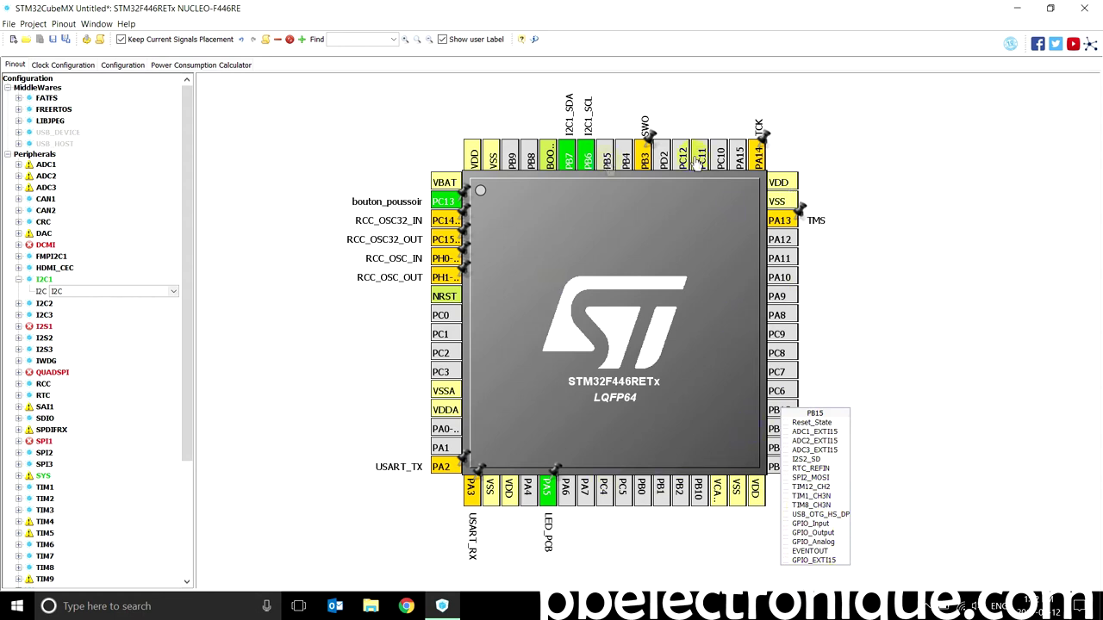
left_click(948, 301)
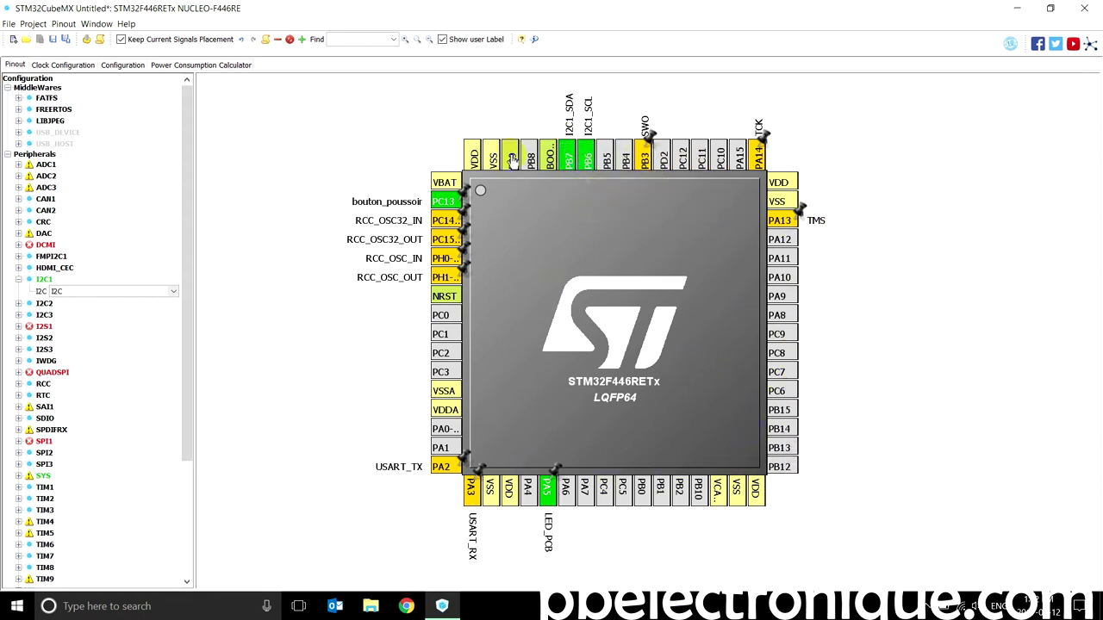
Step: Review the I2C1 speed mode, clock speed and primary address length parameters, and leave the configuration without applying changes
left_click(117, 66)
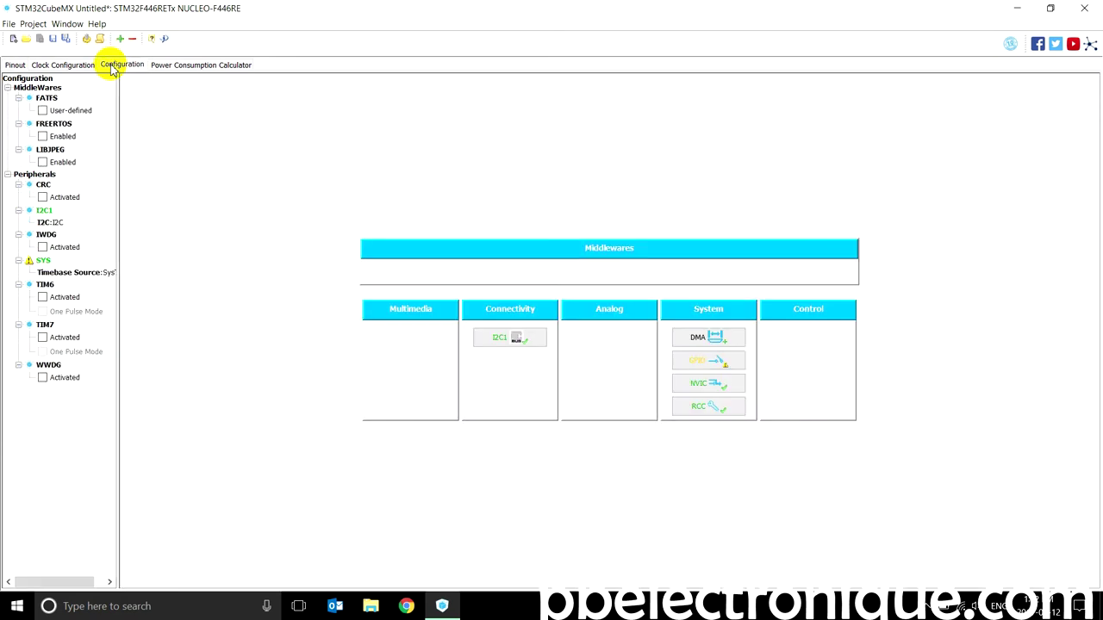
left_click(524, 337)
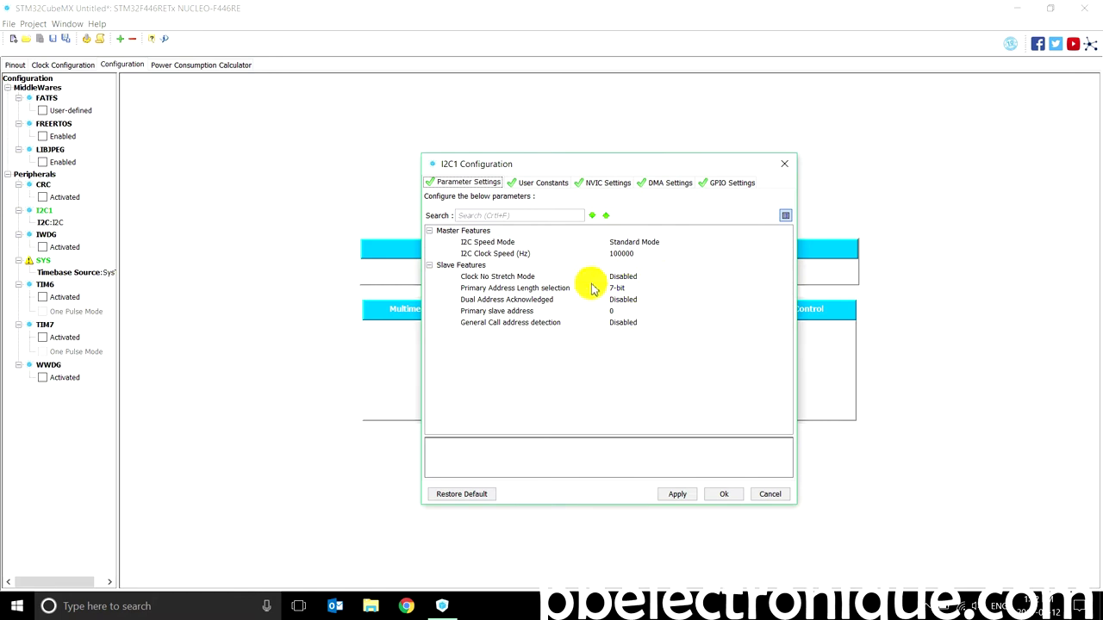
left_click(643, 253)
left_click(666, 243)
left_click(681, 245)
left_click(677, 288)
left_click(677, 287)
left_click(770, 494)
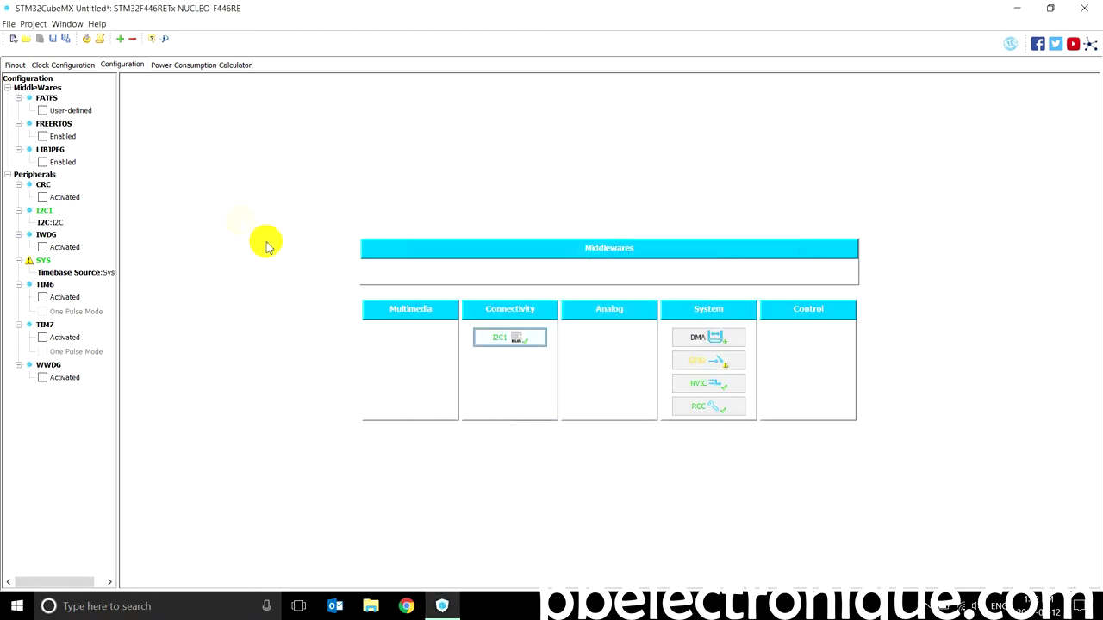
Step: Enable the SPI2 peripheral in the pinout with its mode set to Full-Duplex Master
left_click(16, 66)
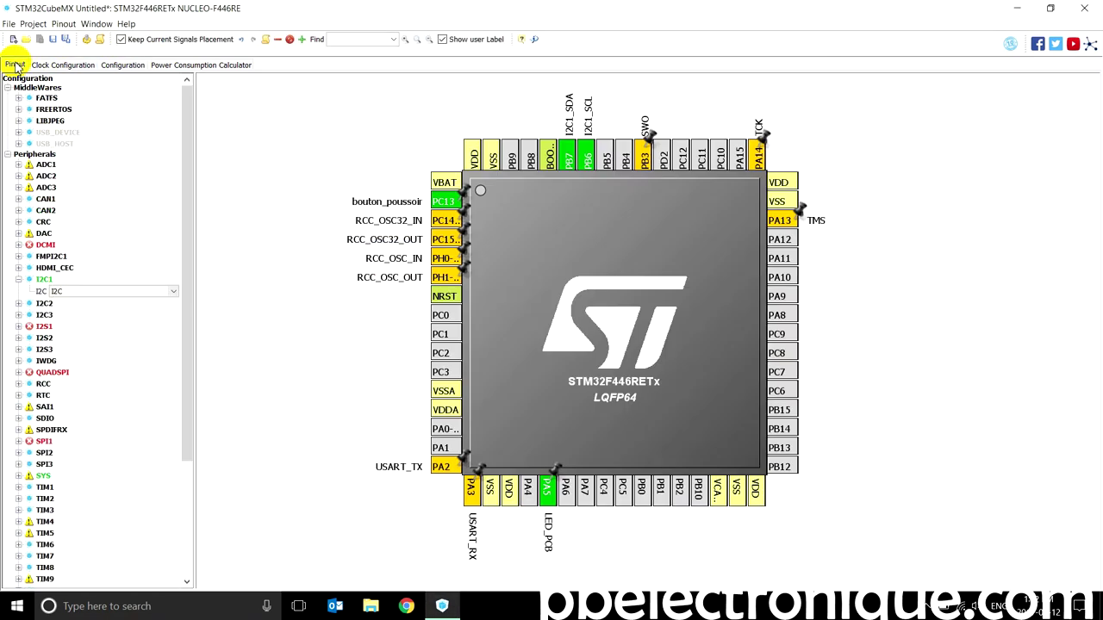
scroll(184, 433, "down", 3)
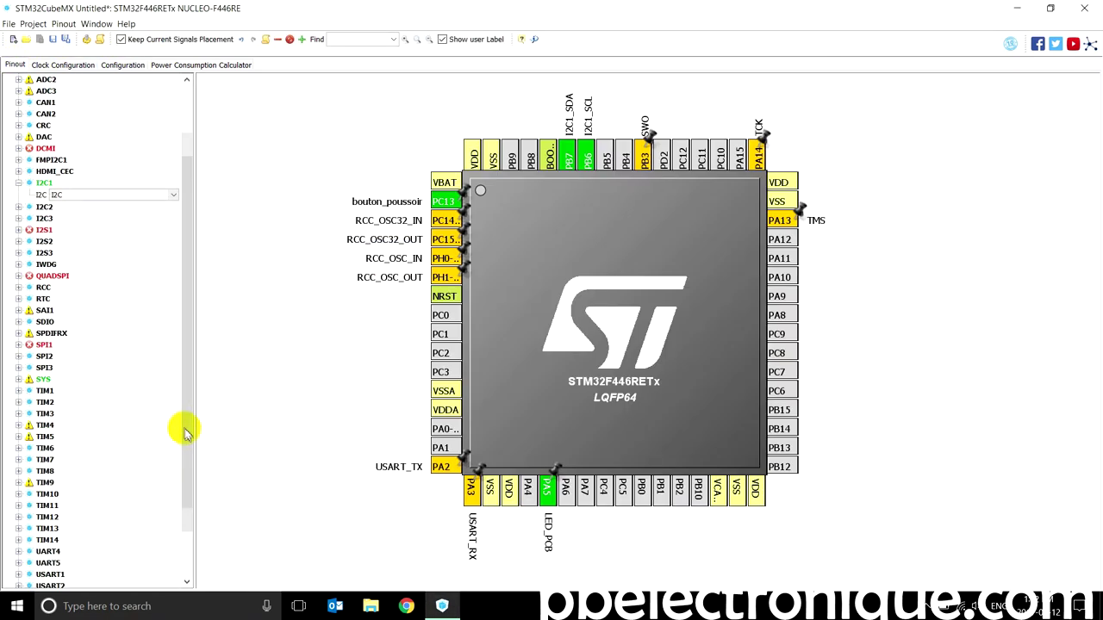
left_click(18, 356)
left_click(86, 369)
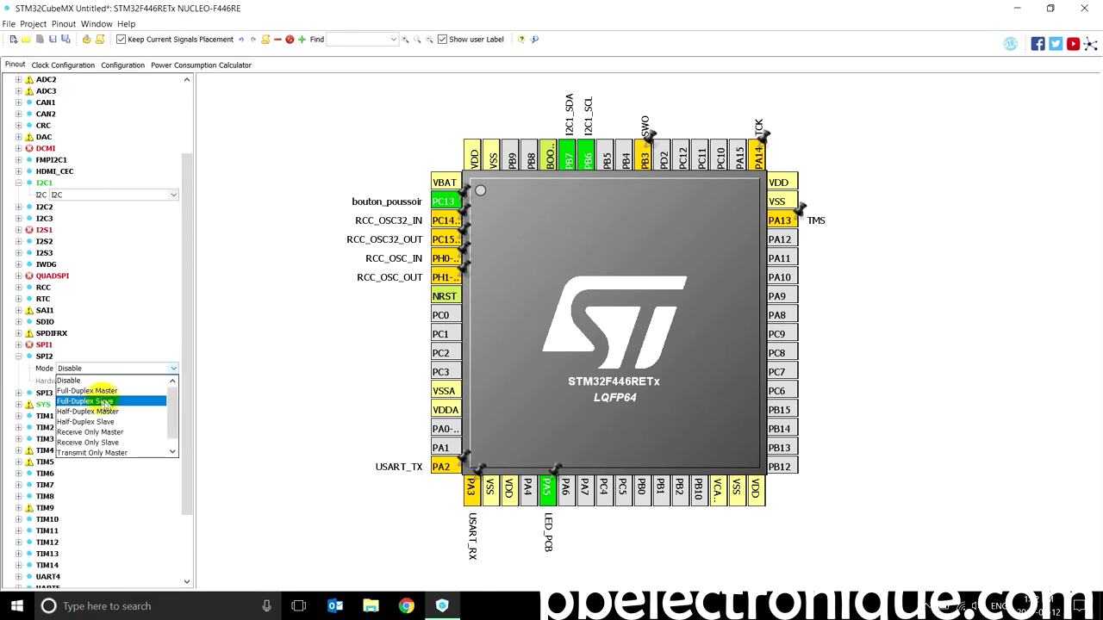
left_click(95, 389)
left_click(18, 356)
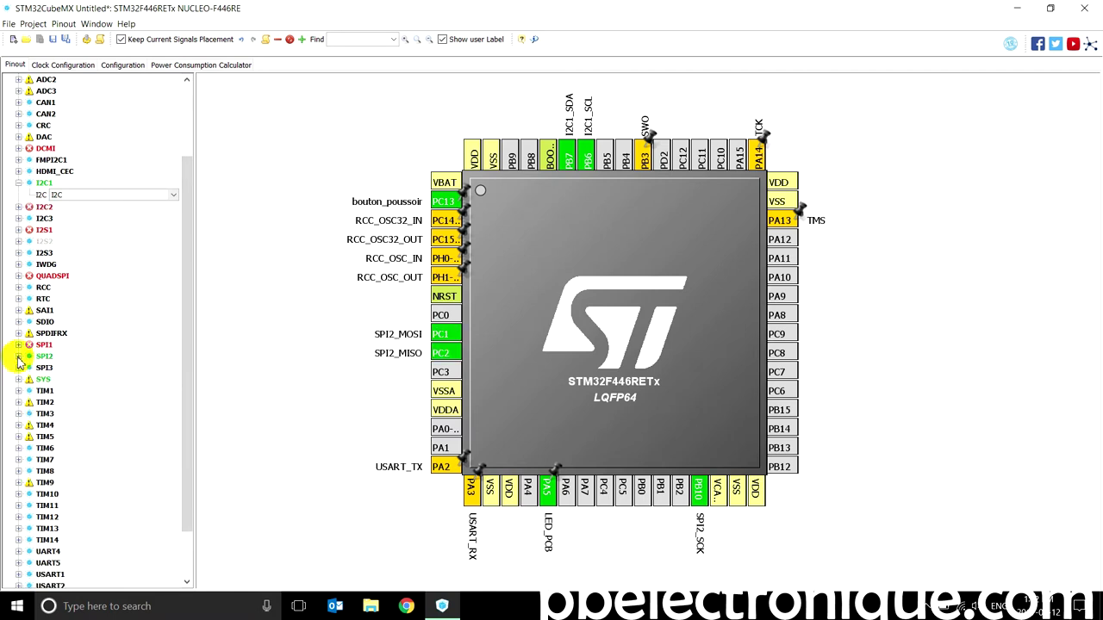
scroll(30, 327, "down", 2)
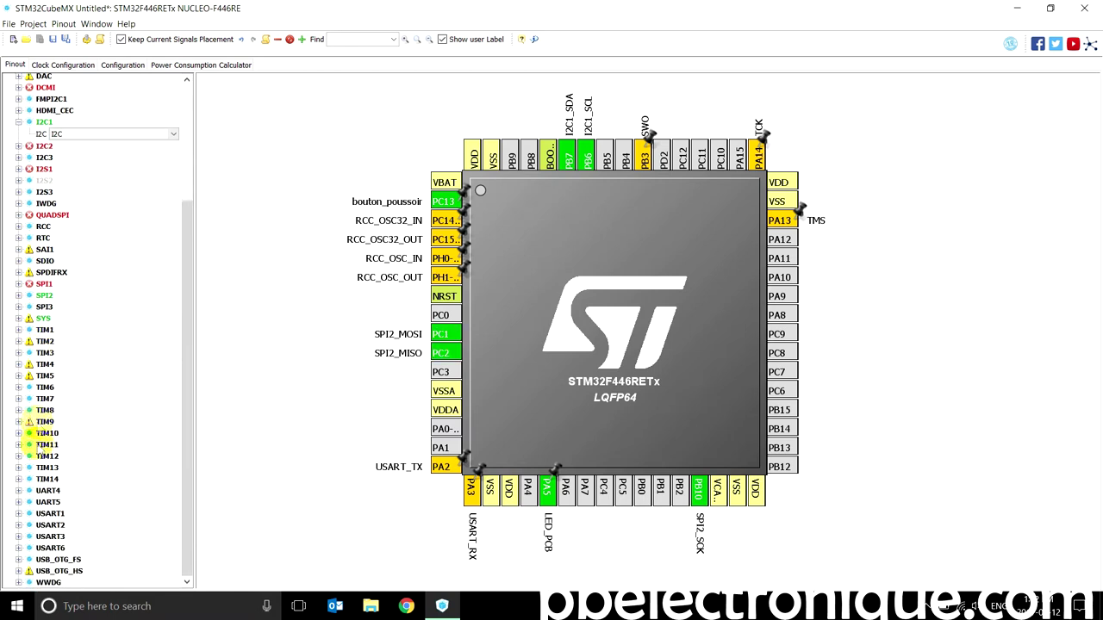
Step: Enable the USART2 peripheral in the pinout with its mode set to Asynchronous
left_click(18, 525)
left_click(75, 537)
left_click(87, 464)
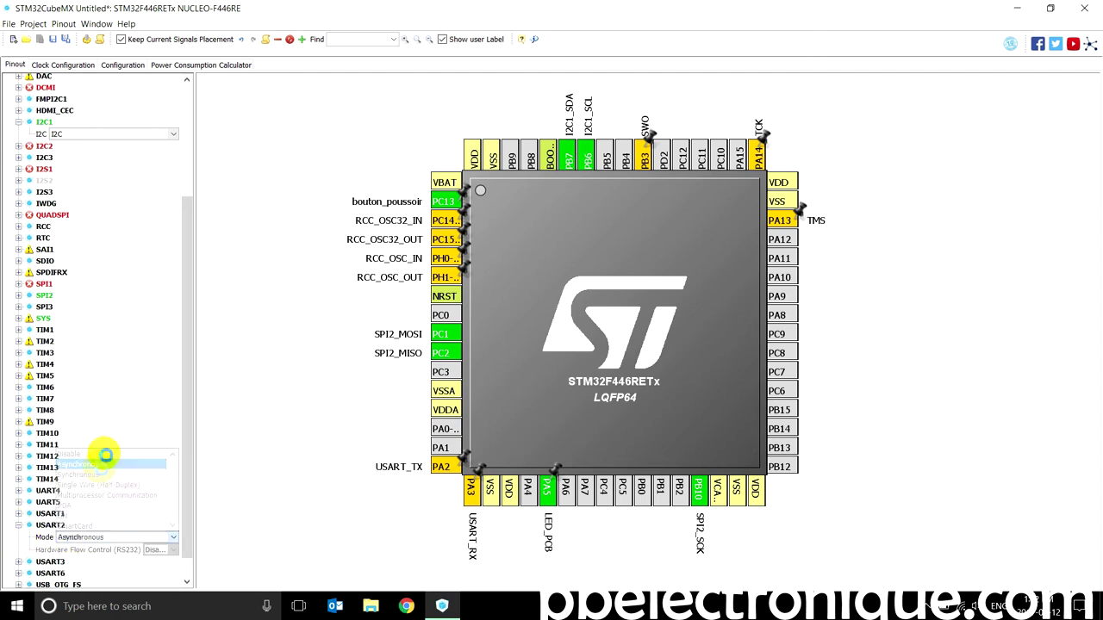
Step: Review the SPI2 configuration parameters, including the First Bit setting, and leave the configuration without applying changes
left_click(122, 65)
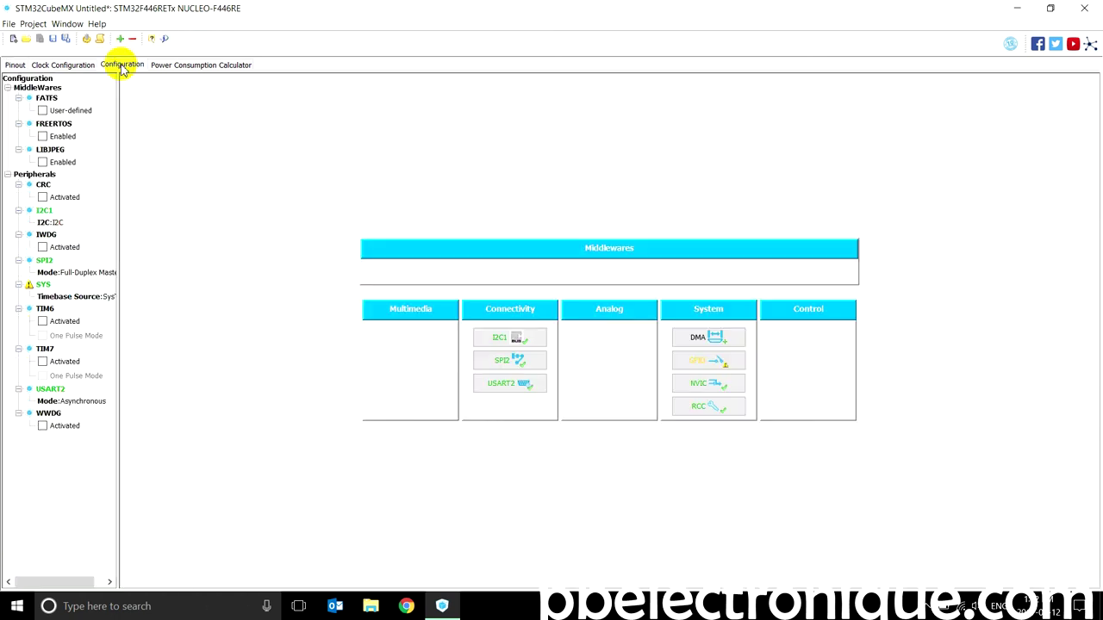
left_click(514, 361)
left_click(479, 178)
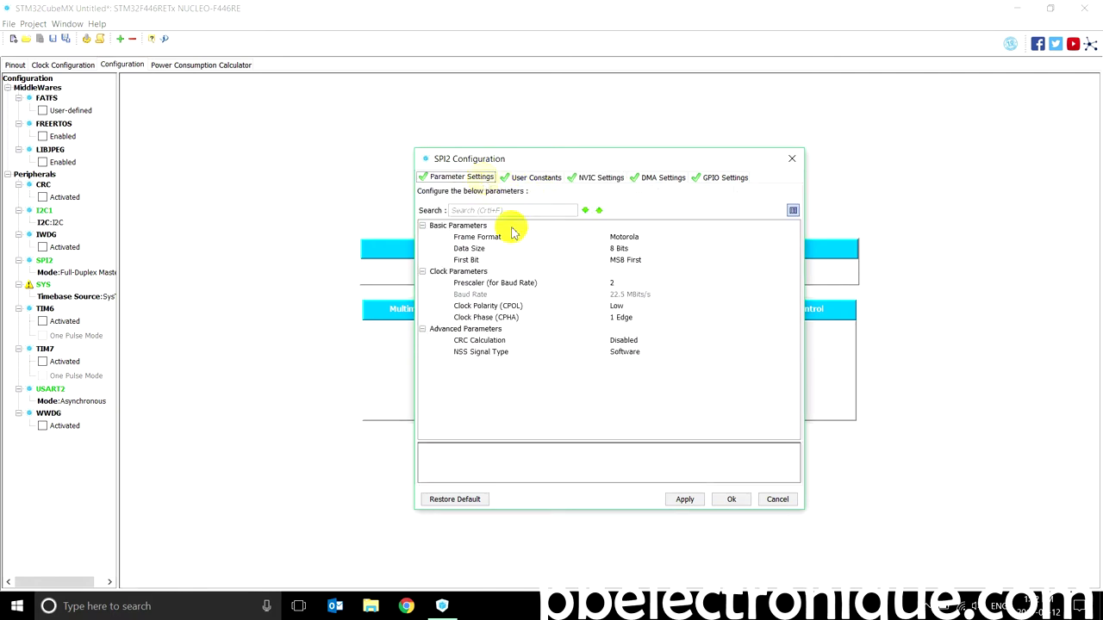
left_click(630, 261)
left_click(674, 374)
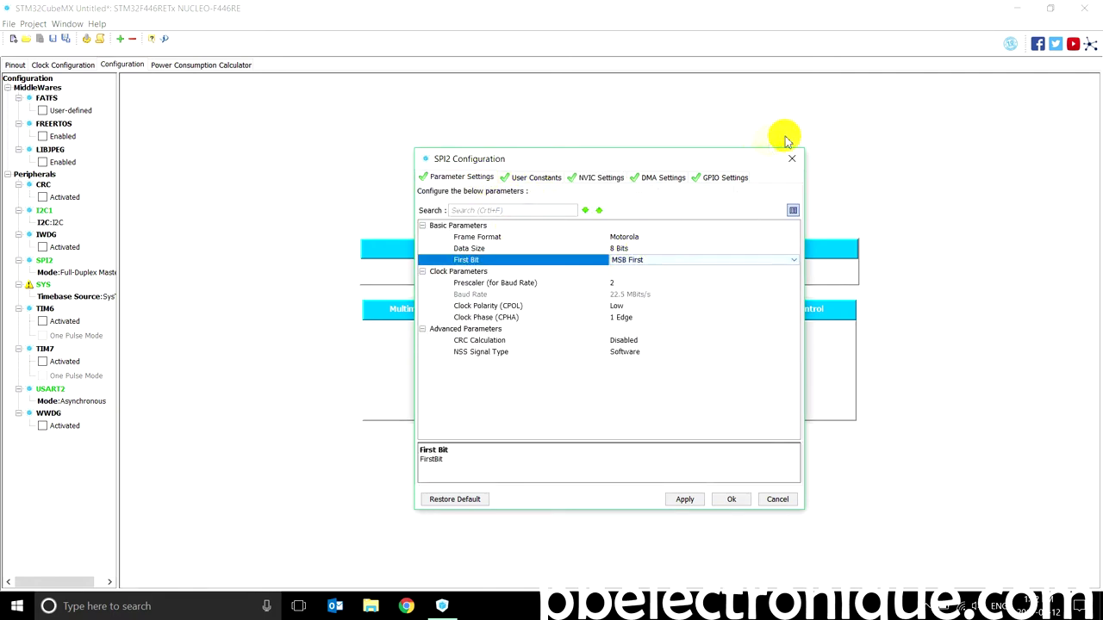
left_click(792, 159)
Step: Review the USART2 basic and advanced parameters, including the baud rate, and leave the configuration without applying changes
left_click(517, 383)
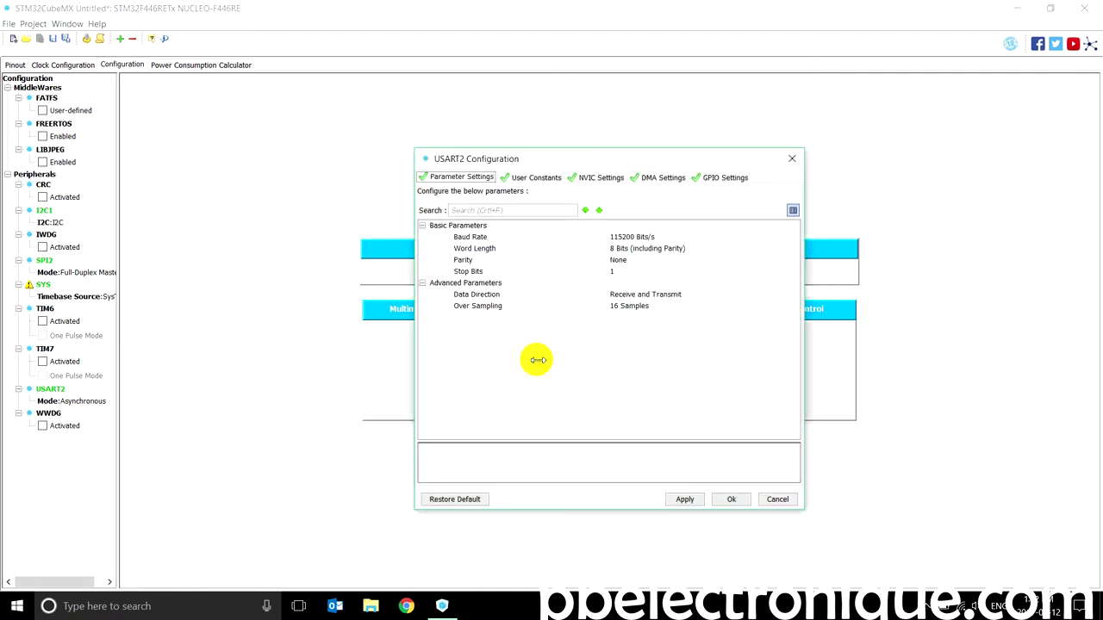
left_click(674, 237)
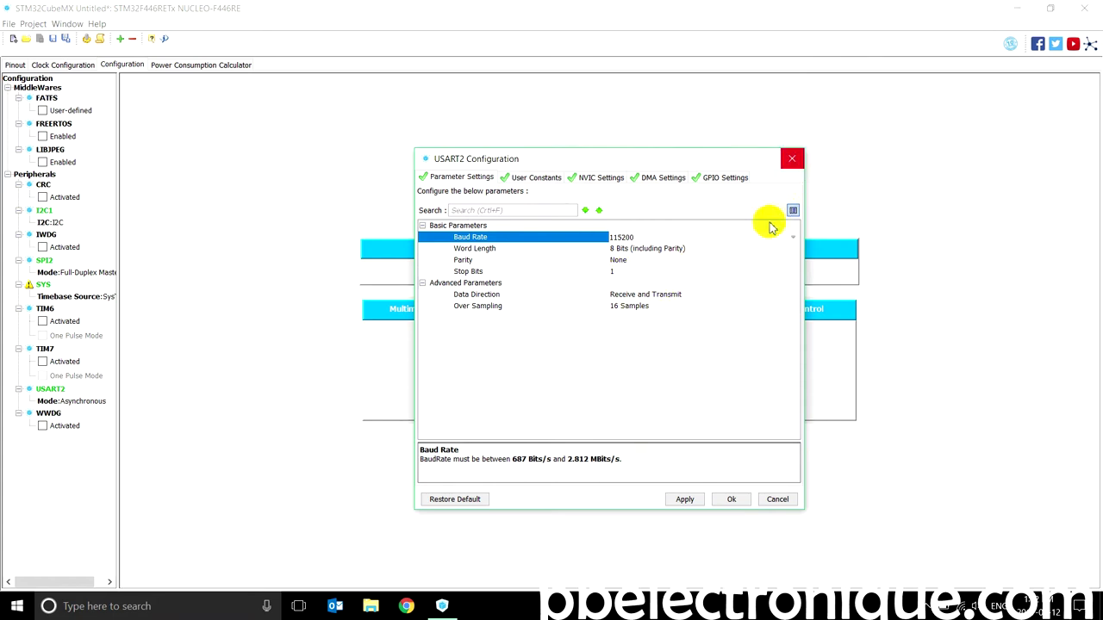
left_click(793, 161)
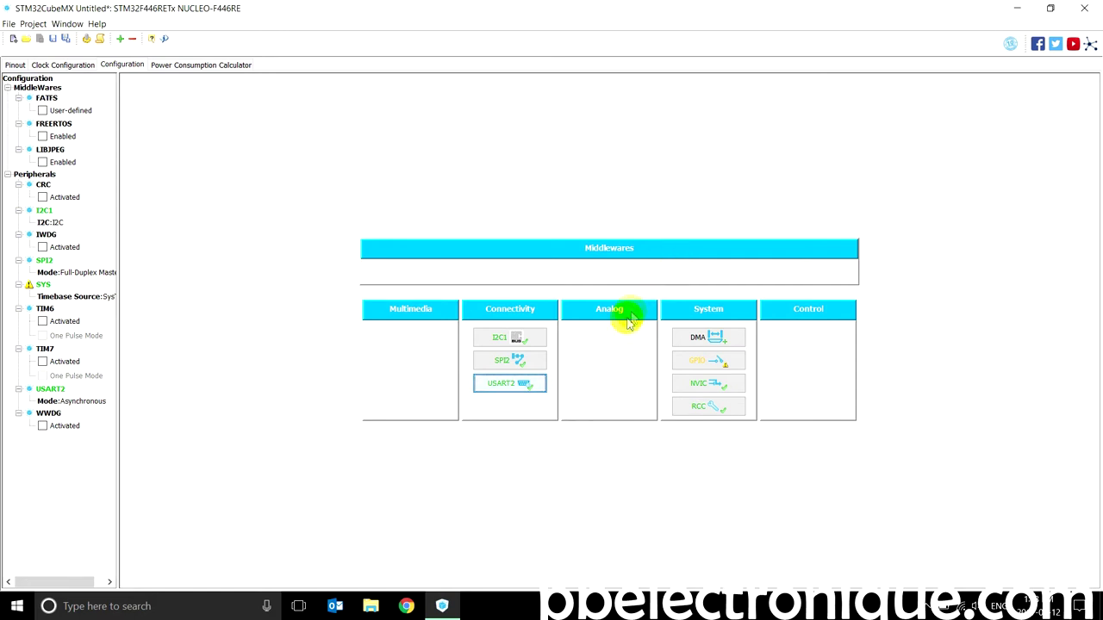
Step: Look over the SPI2 parameter settings once more and close them without making changes
left_click(515, 361)
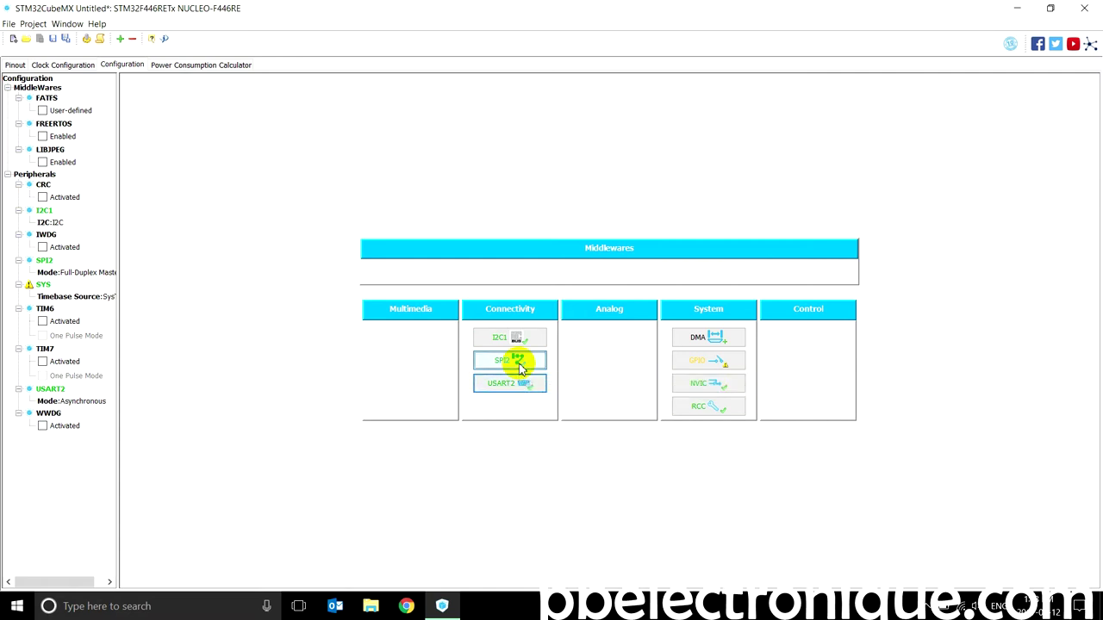
left_click(479, 177)
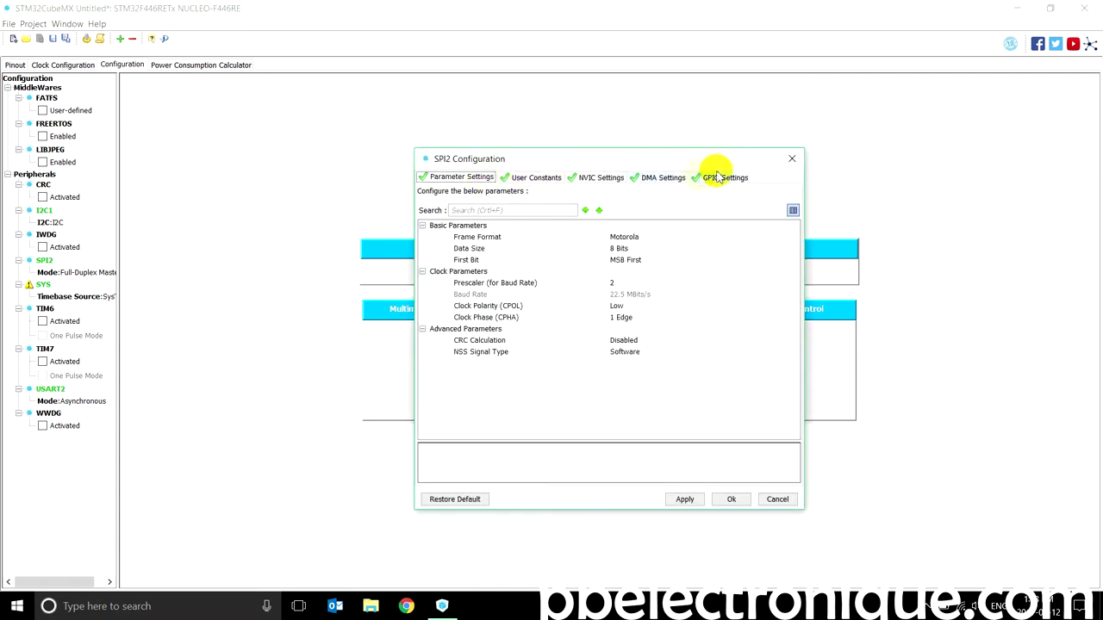
left_click(792, 158)
Step: Return to the pinout, bring up the project settings and name the project led_bouton
left_click(16, 65)
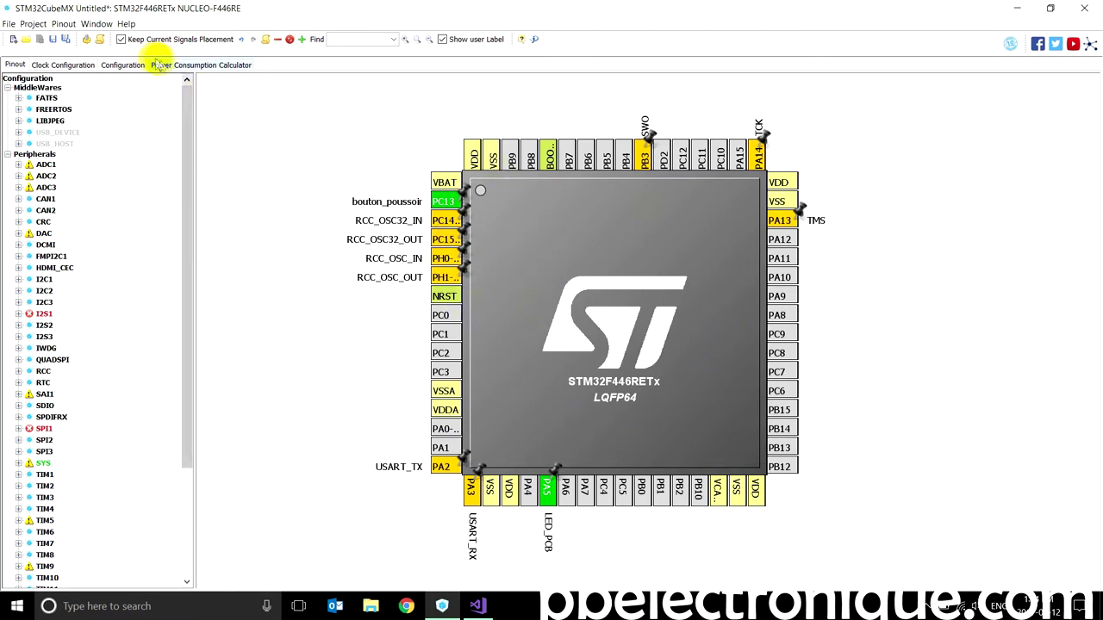
left_click(34, 24)
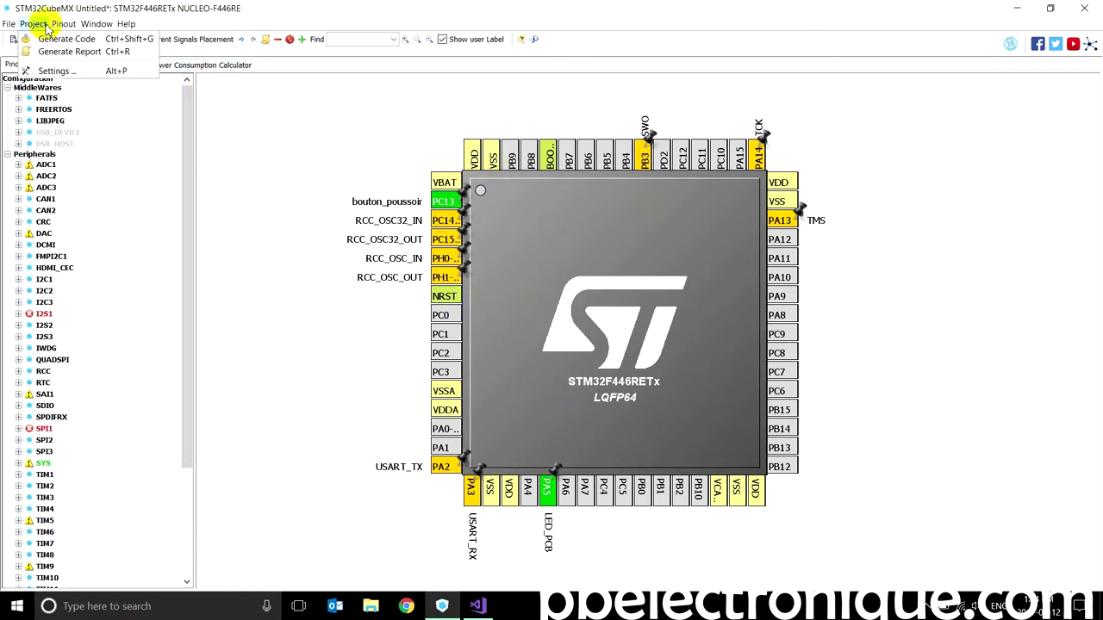
left_click(52, 71)
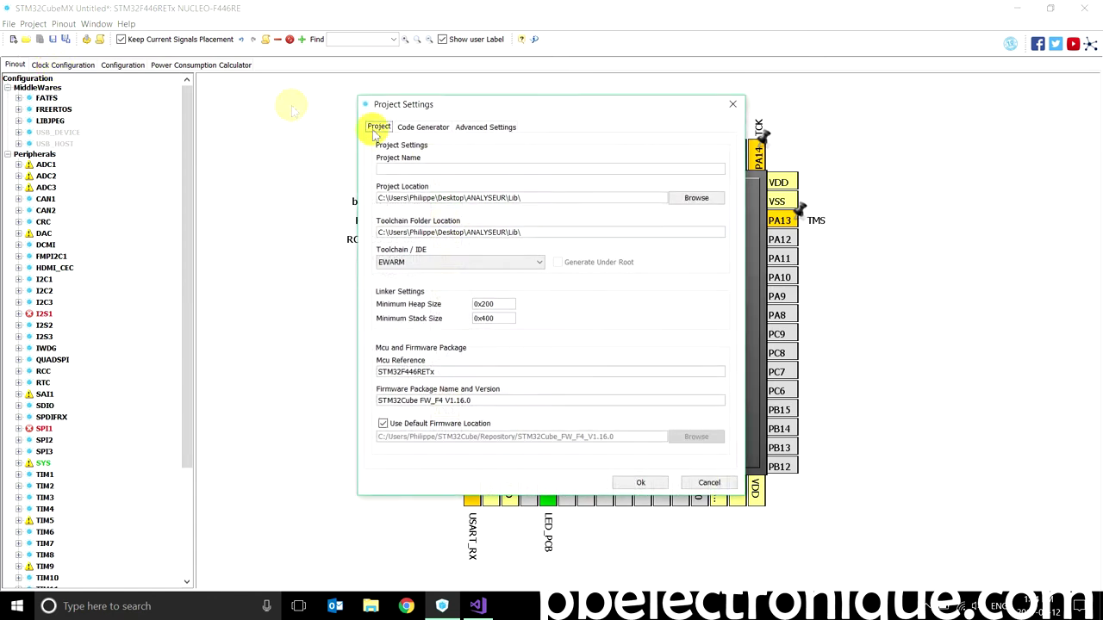
left_click(430, 170)
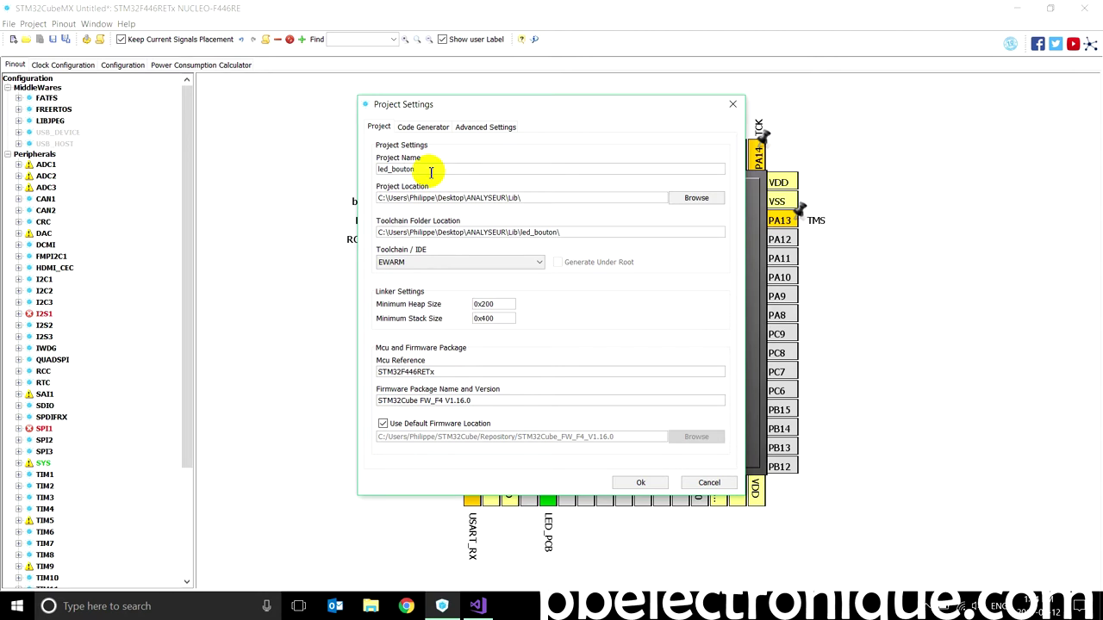
Step: Create a folder named led_bouton on the Desktop and choose it as the project location
left_click(696, 198)
left_click(375, 278)
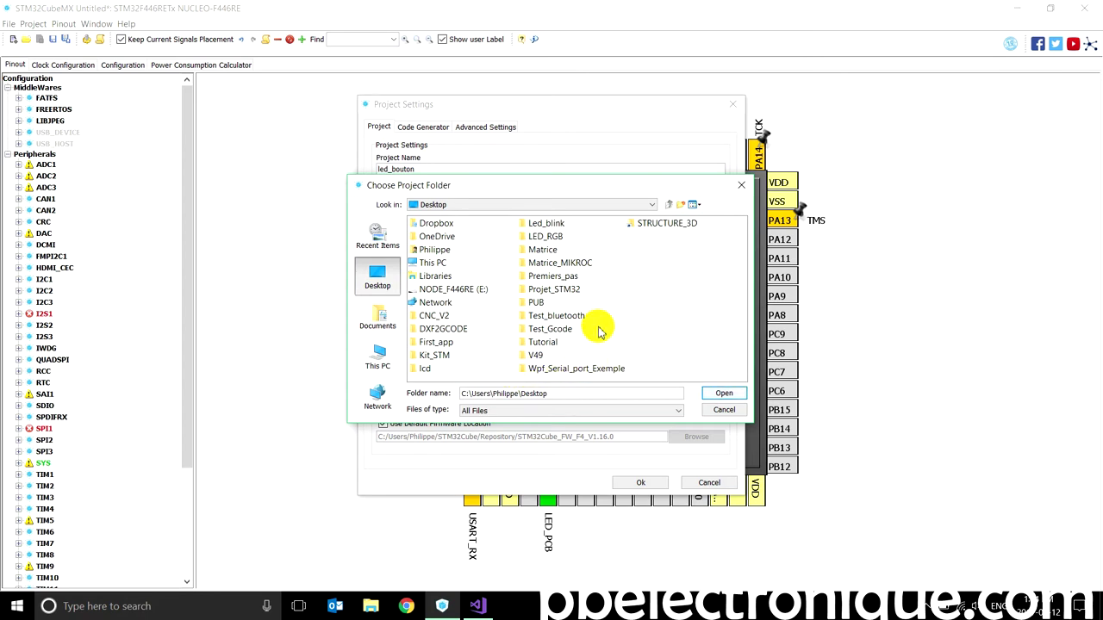
left_click(686, 204)
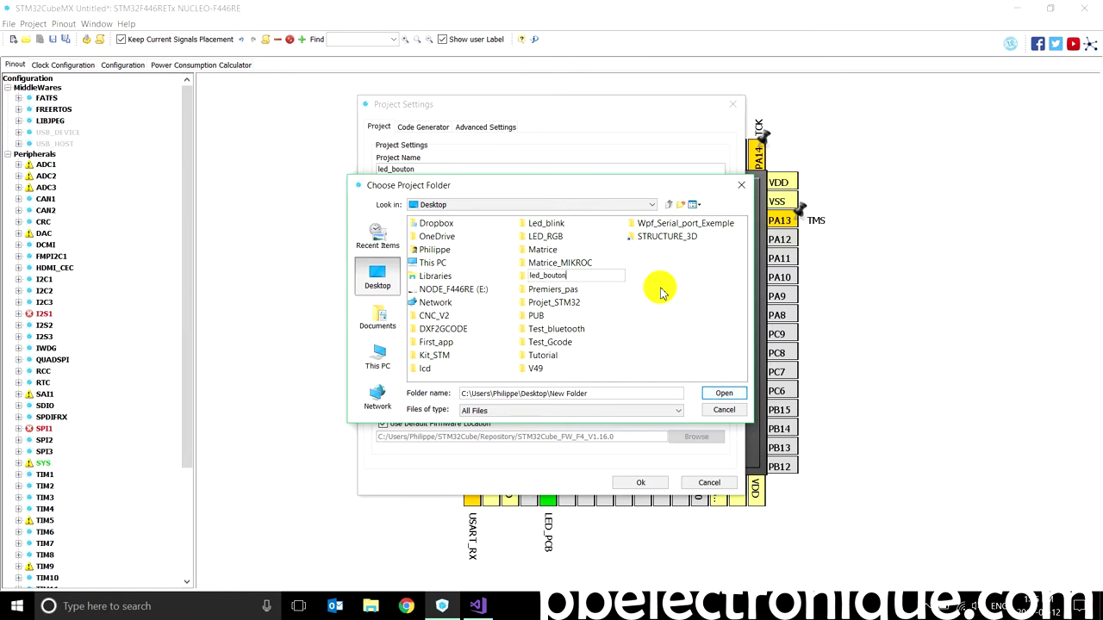
key("Return")
left_click(726, 395)
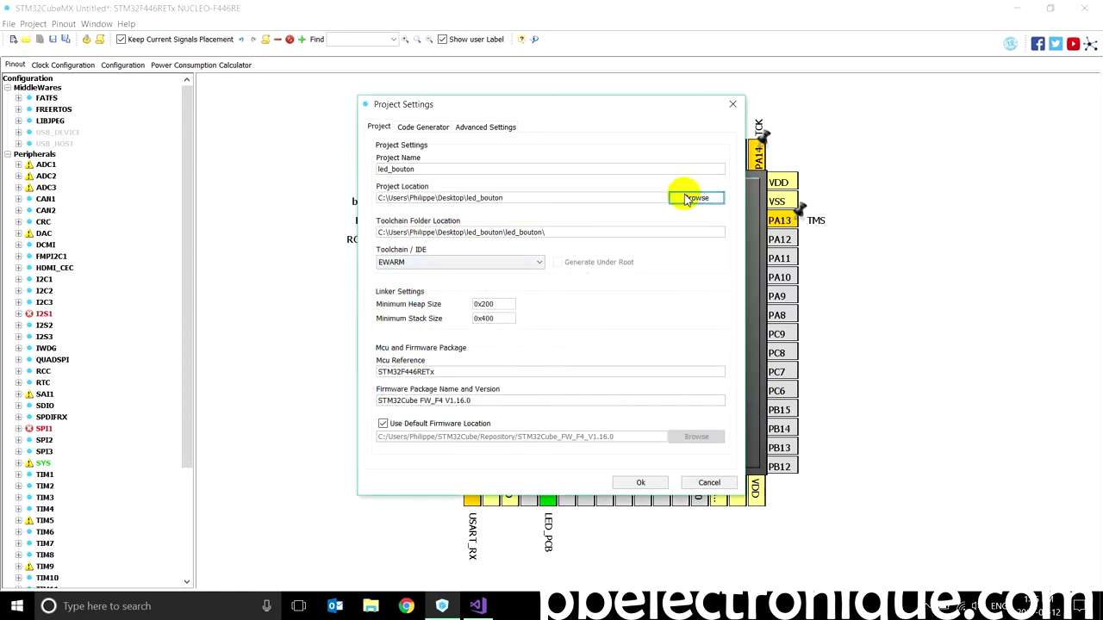
Step: Set the toolchain to TrueSTUDIO, have necessary library files added as reference in the toolchain project configuration file, and confirm the project settings
left_click(528, 262)
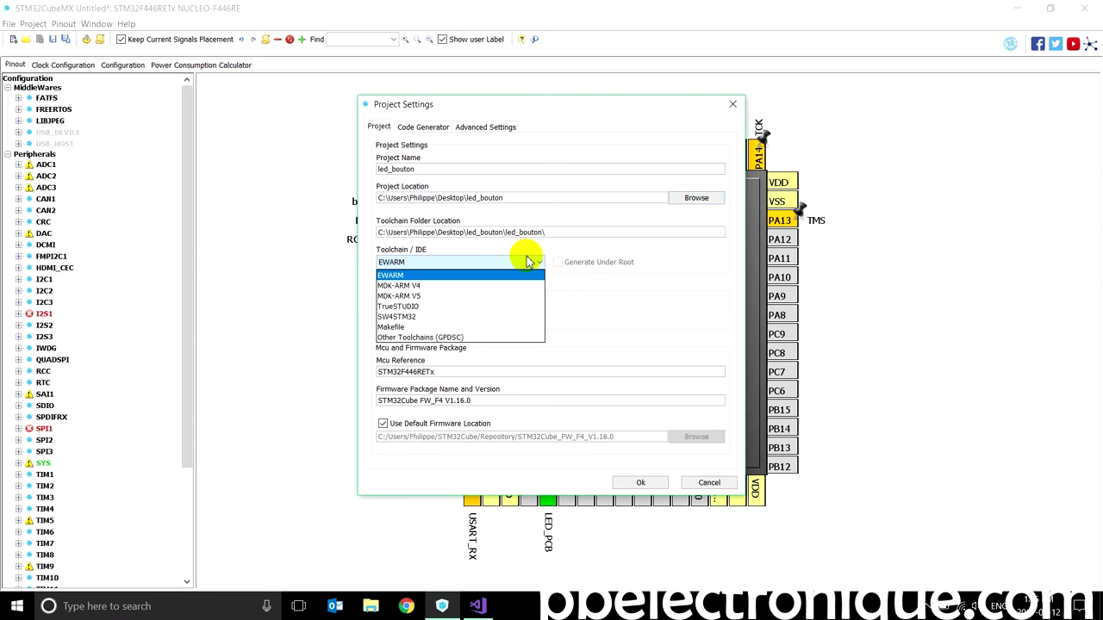
left_click(461, 310)
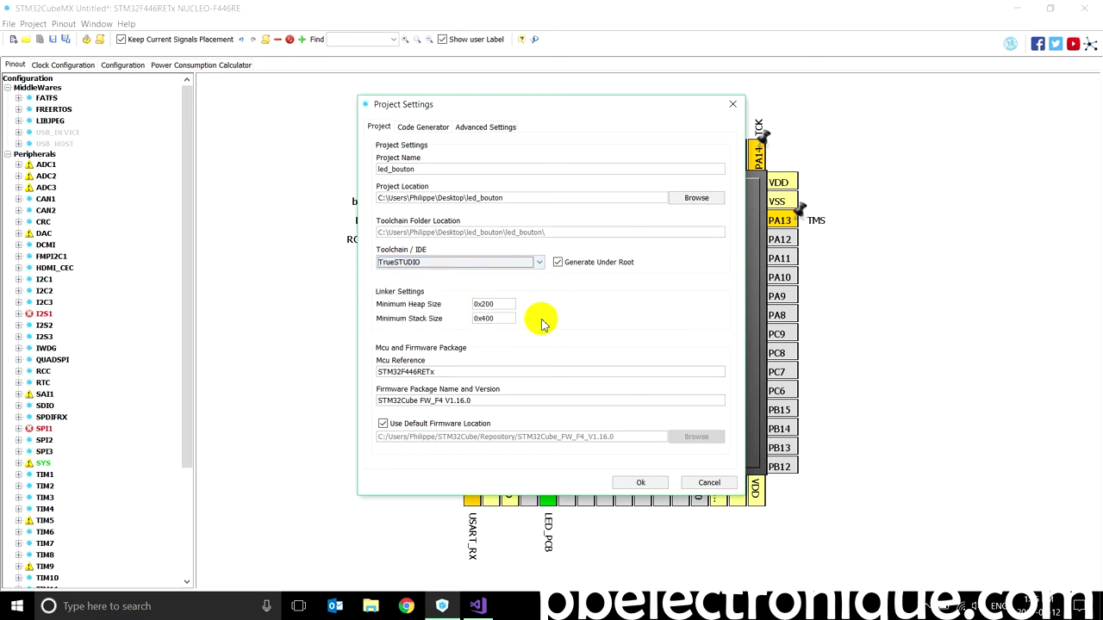
left_click(433, 129)
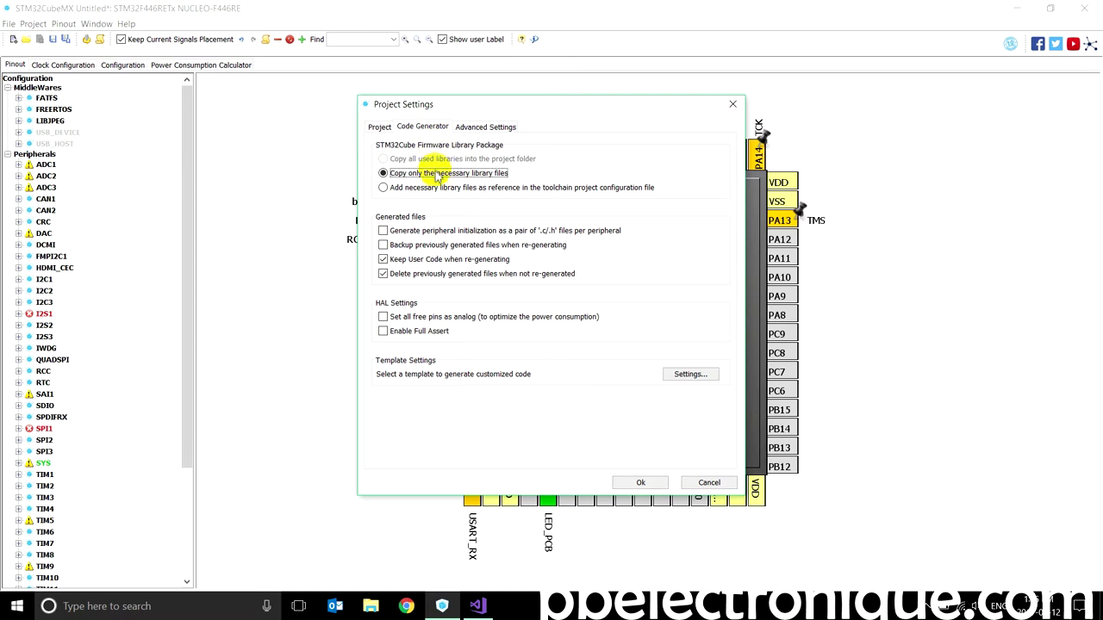
left_click(472, 190)
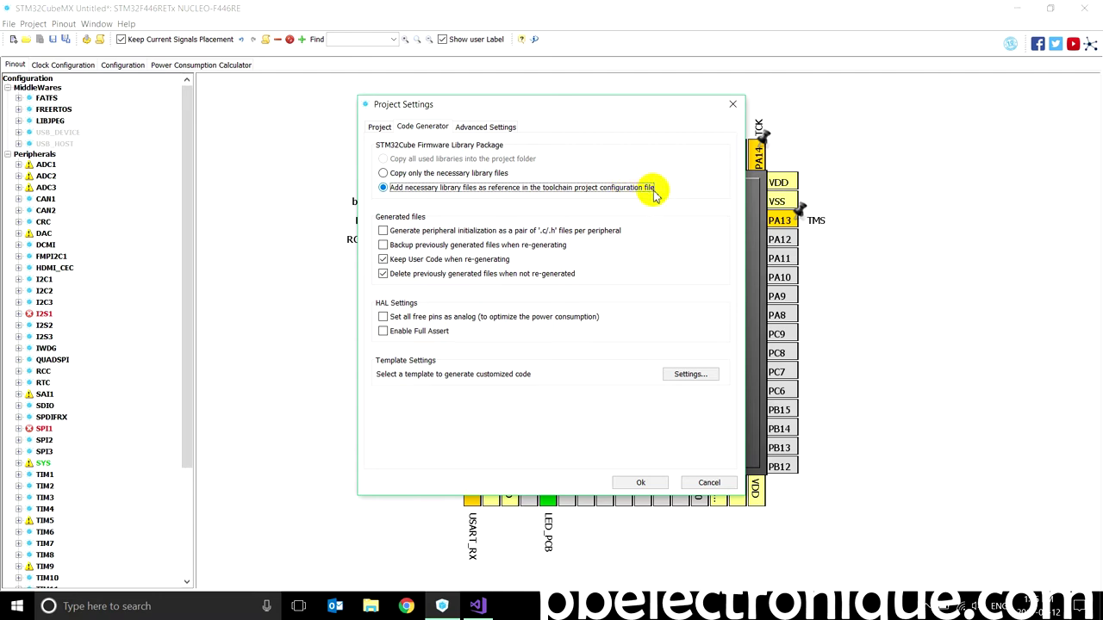
left_click(462, 127)
left_click(379, 126)
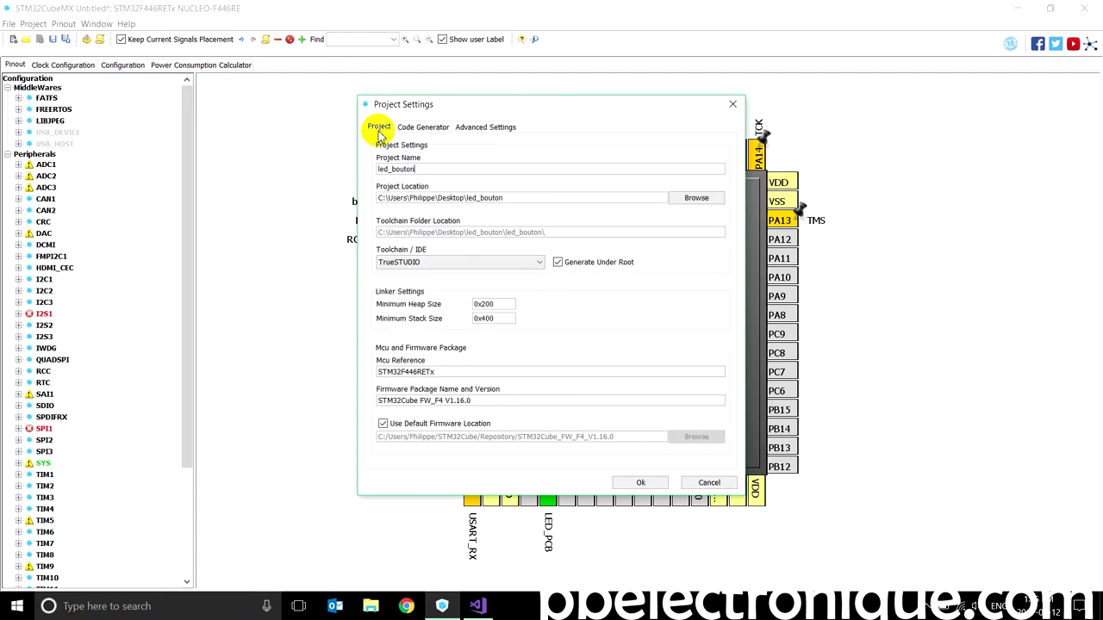
left_click(640, 483)
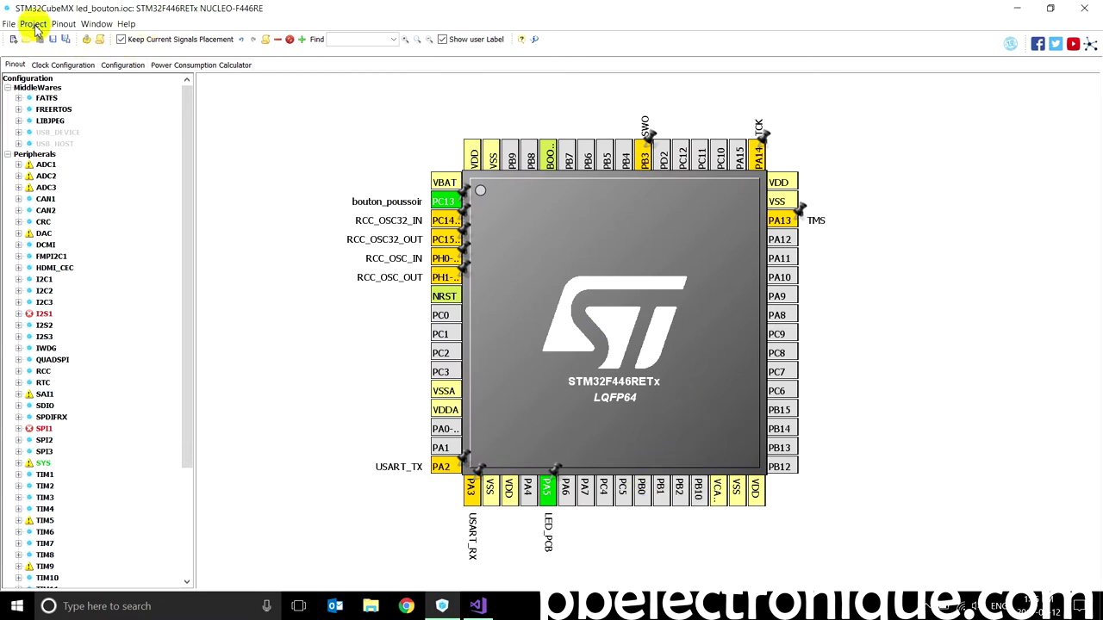
Step: Generate the code for the led_bouton project and dismiss the completion dialog without opening the project
left_click(33, 24)
left_click(49, 40)
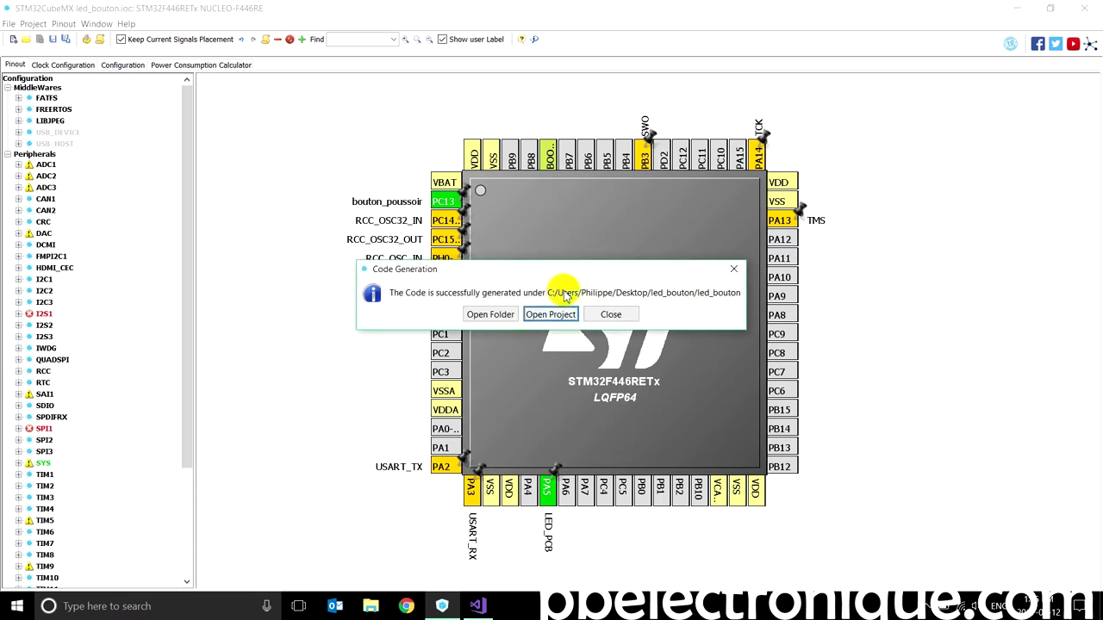
left_click(592, 315)
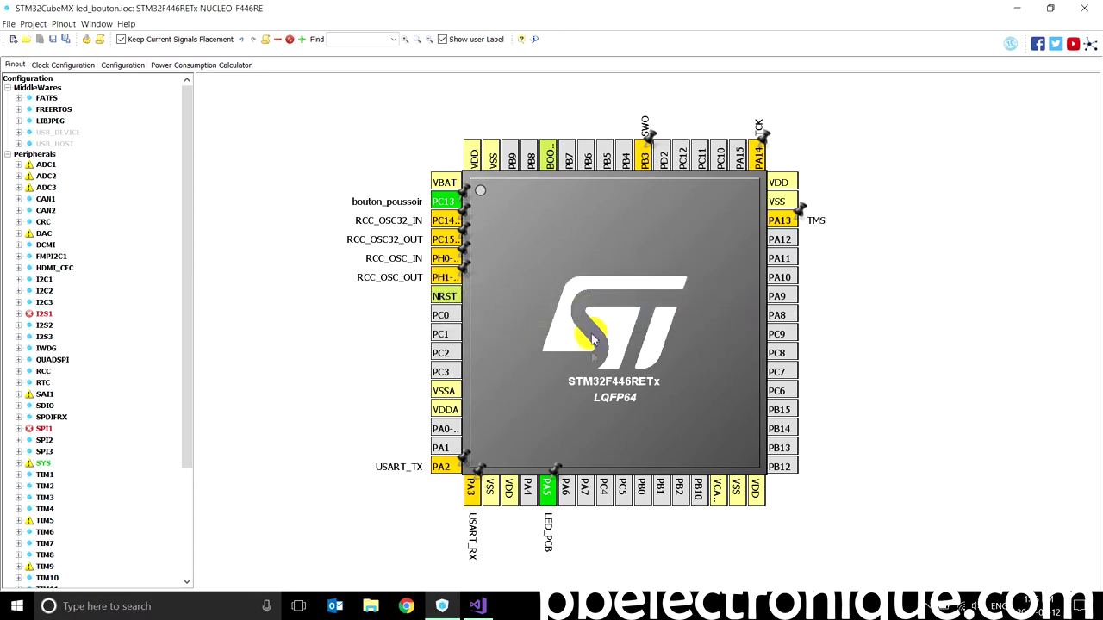
left_click(550, 491)
left_click(566, 515)
Step: Switch to Visual Studio and start a new project based on the VisualGDB Embedded Project Wizard template
left_click(479, 605)
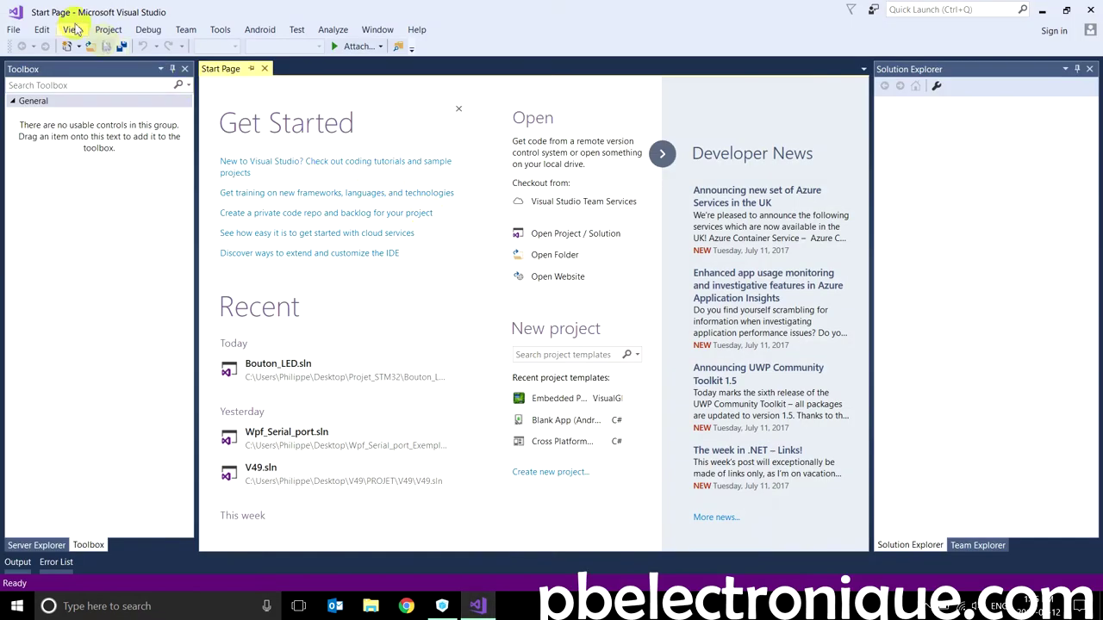
left_click(13, 29)
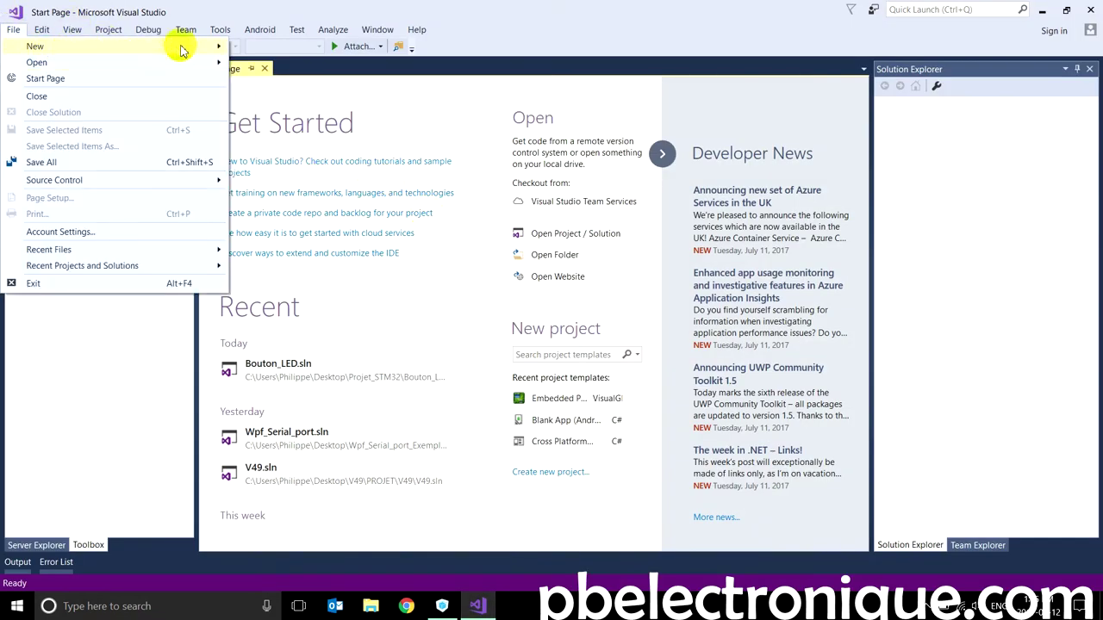
left_click(271, 44)
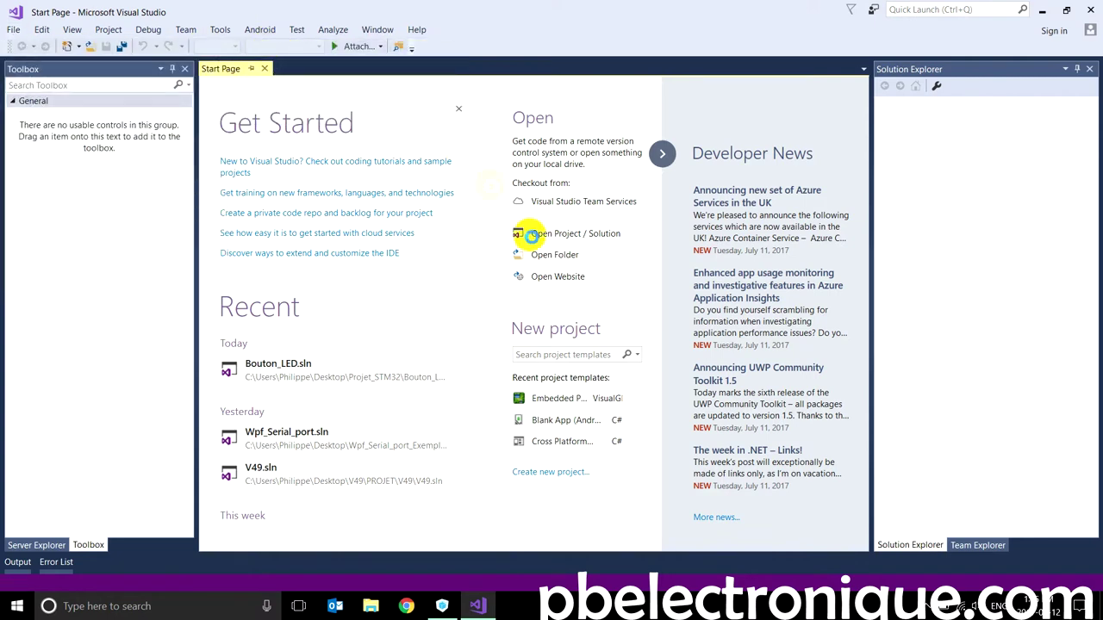
left_click(525, 180)
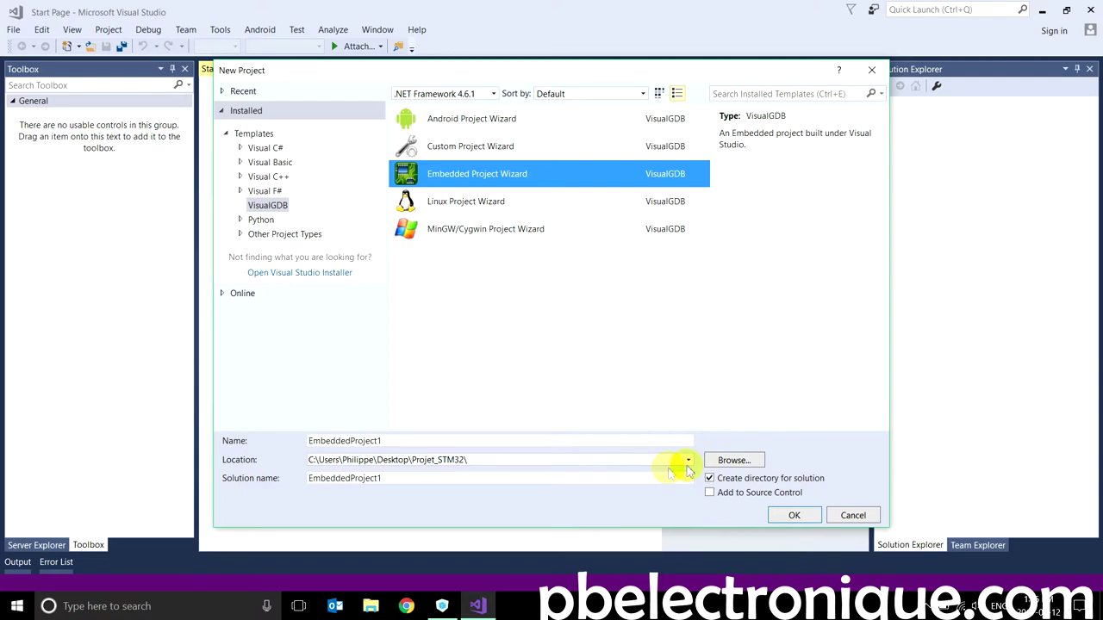
Step: Create a folder named Projet inside the Desktop's led_bouton folder and select it as the new project's location
left_click(712, 460)
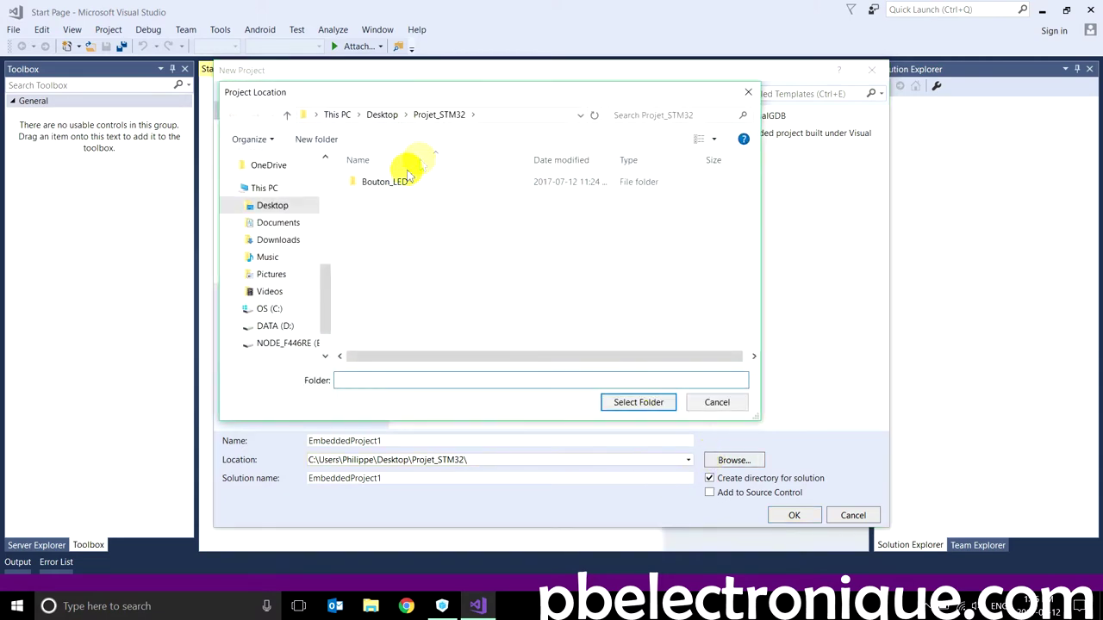
left_click(389, 113)
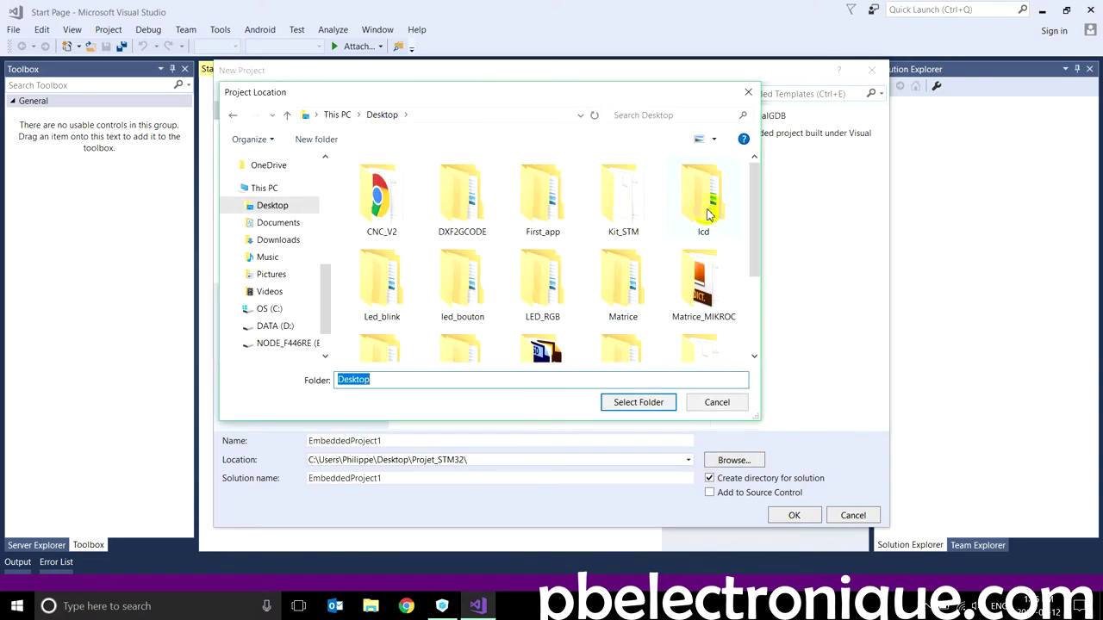
double_click(459, 286)
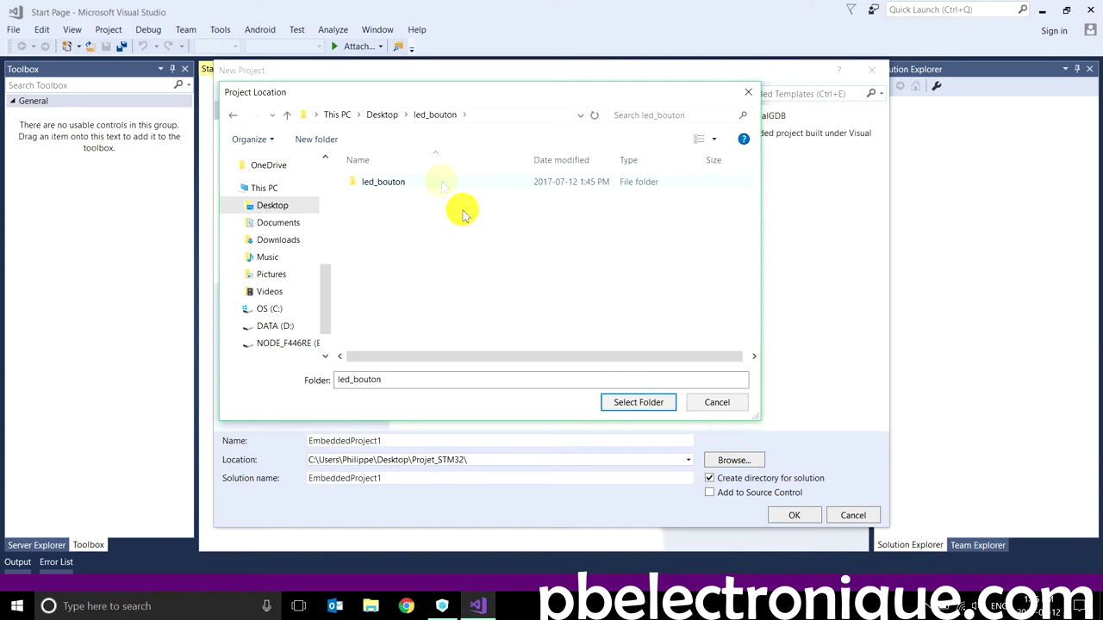
left_click(304, 140)
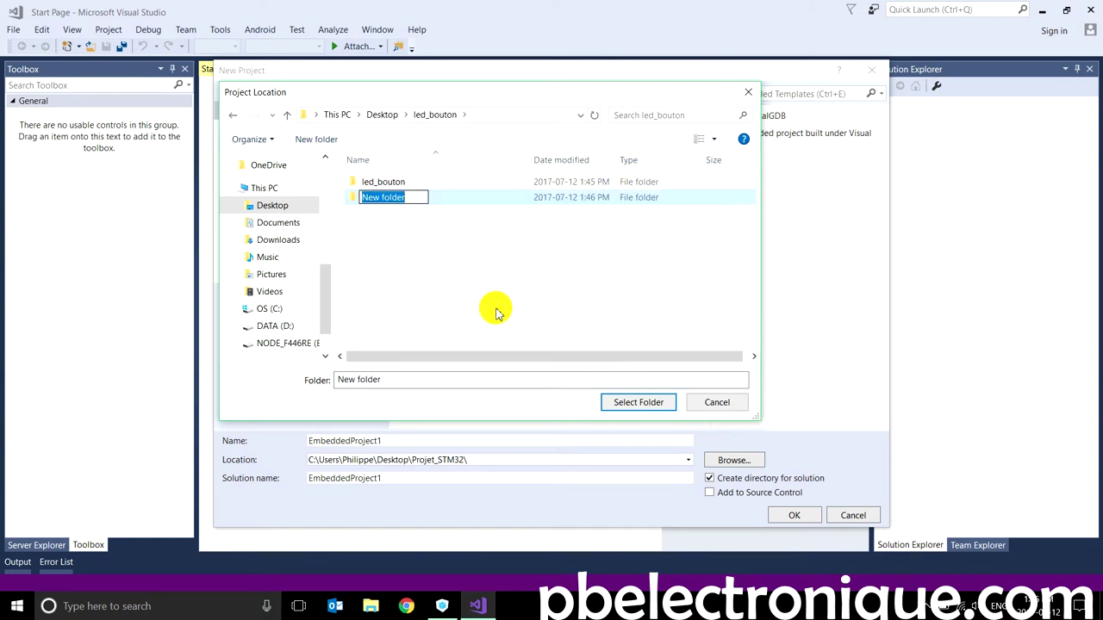
type("p")
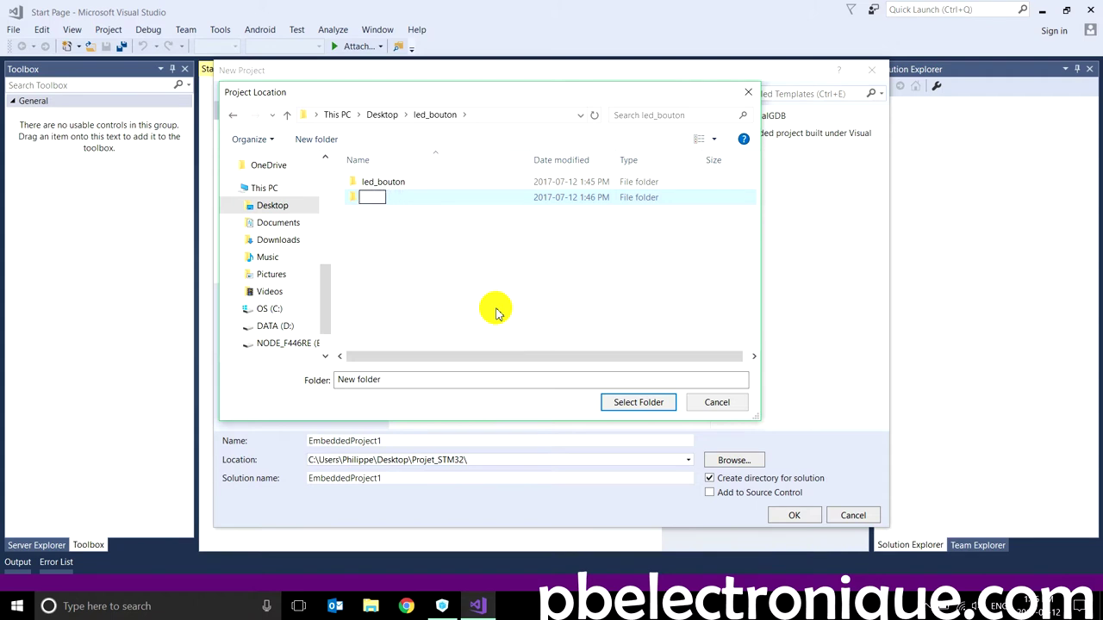
type("rojet")
key("Return")
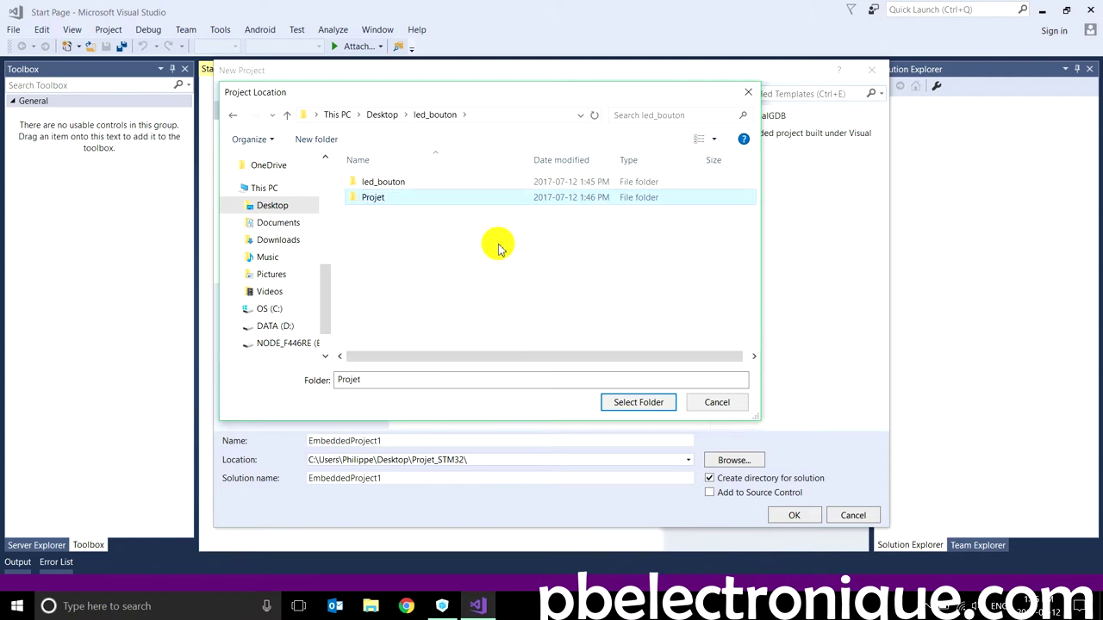
left_click(618, 405)
Step: Name the project led_bouton and import a command-line-built project with a generated Makefile, without copying imported files to the project directory
left_click_drag(414, 437, 306, 444)
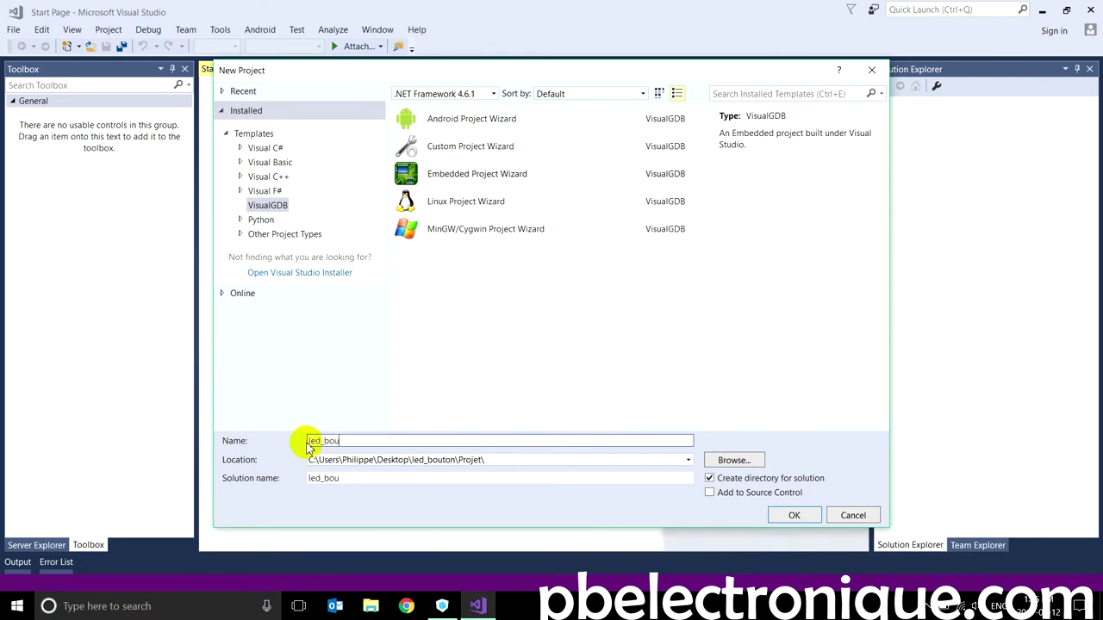
left_click(793, 515)
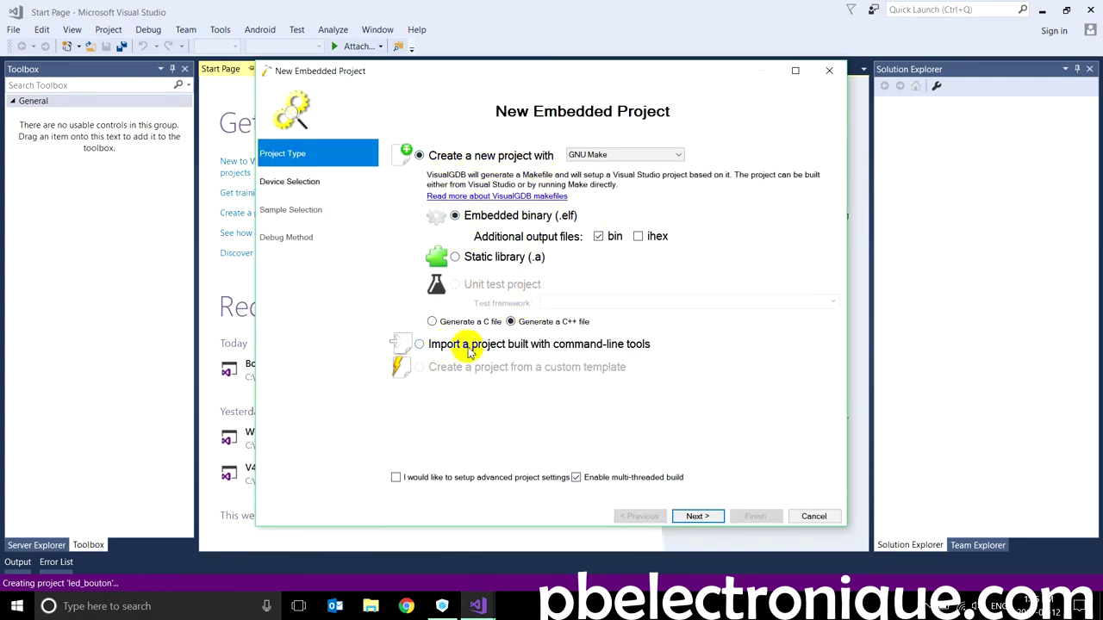
left_click(520, 347)
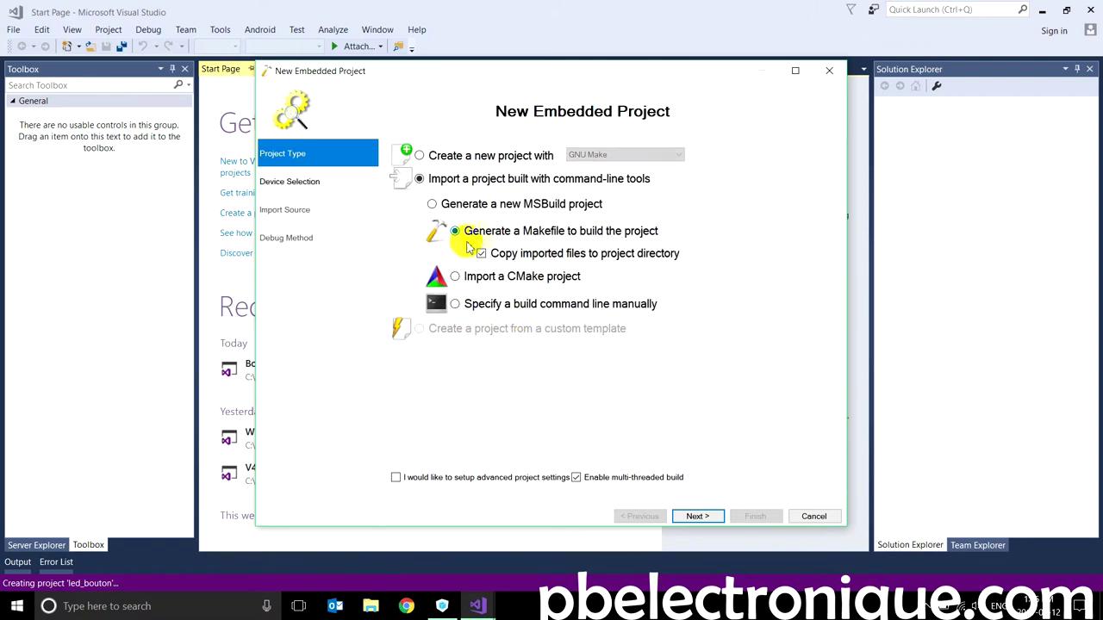
left_click(527, 257)
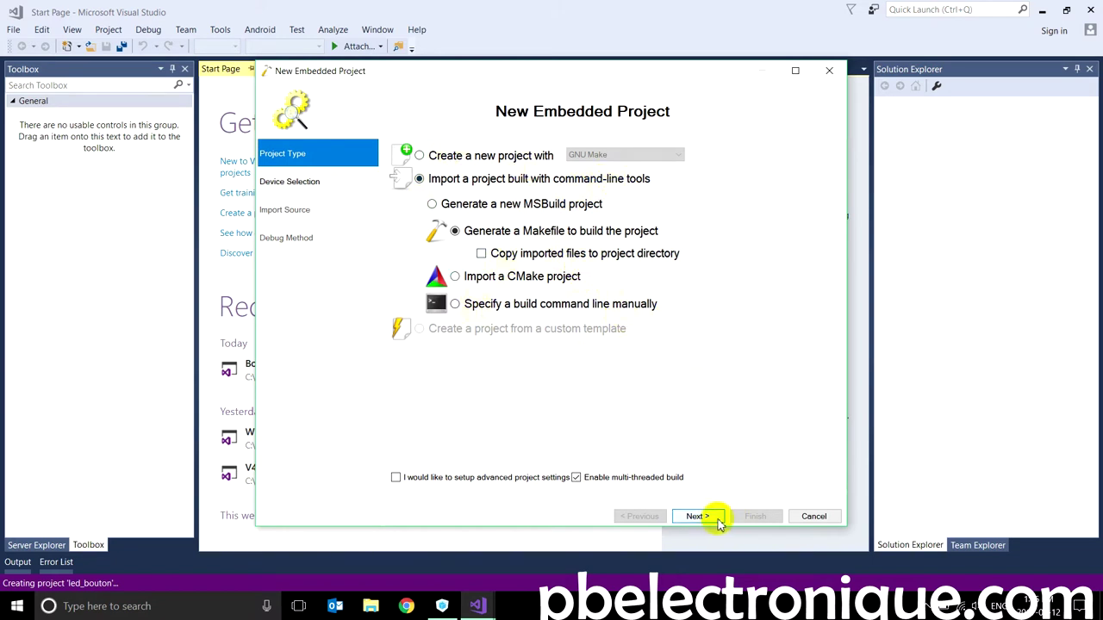
left_click(713, 520)
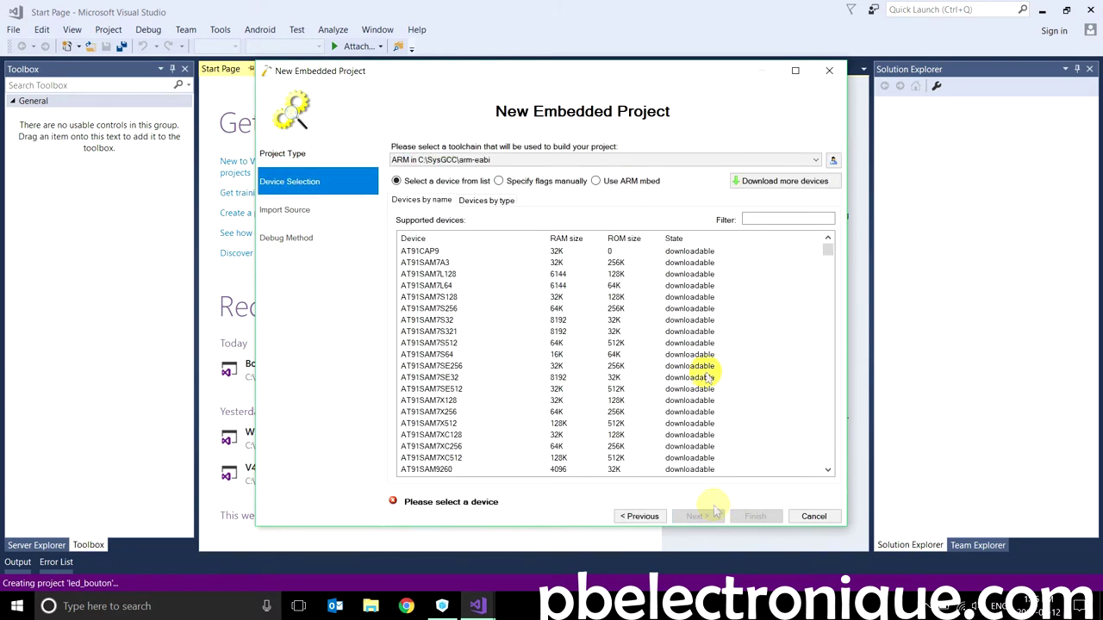
Step: Filter the supported devices by stm32f446, select STM32F446RE as the target, and continue to the import source settings
left_click(787, 218)
type("stm")
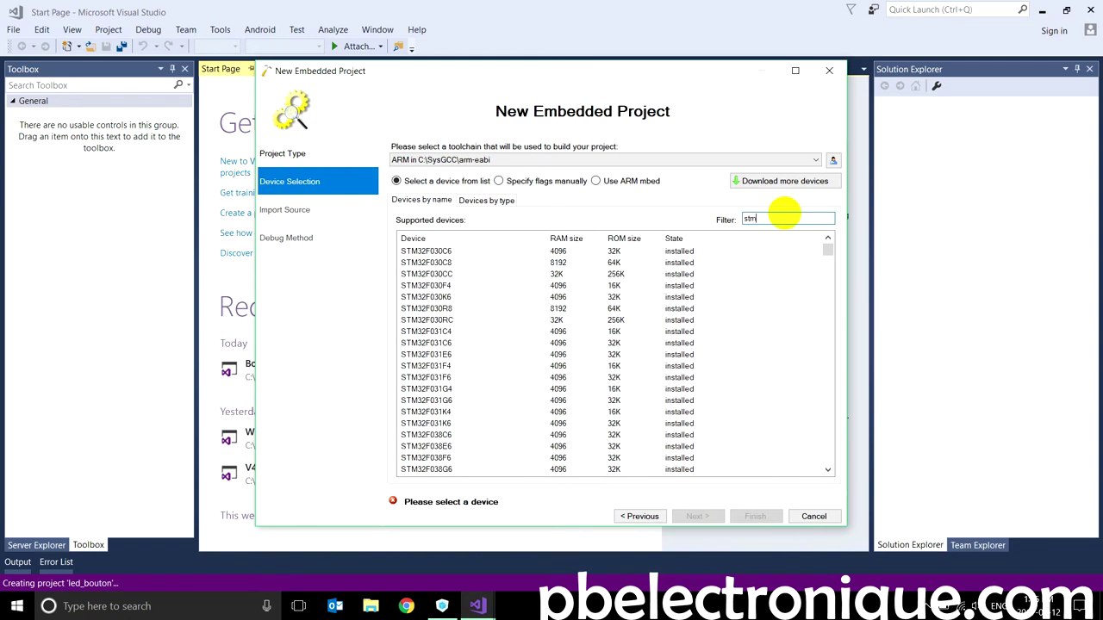
type("32f446")
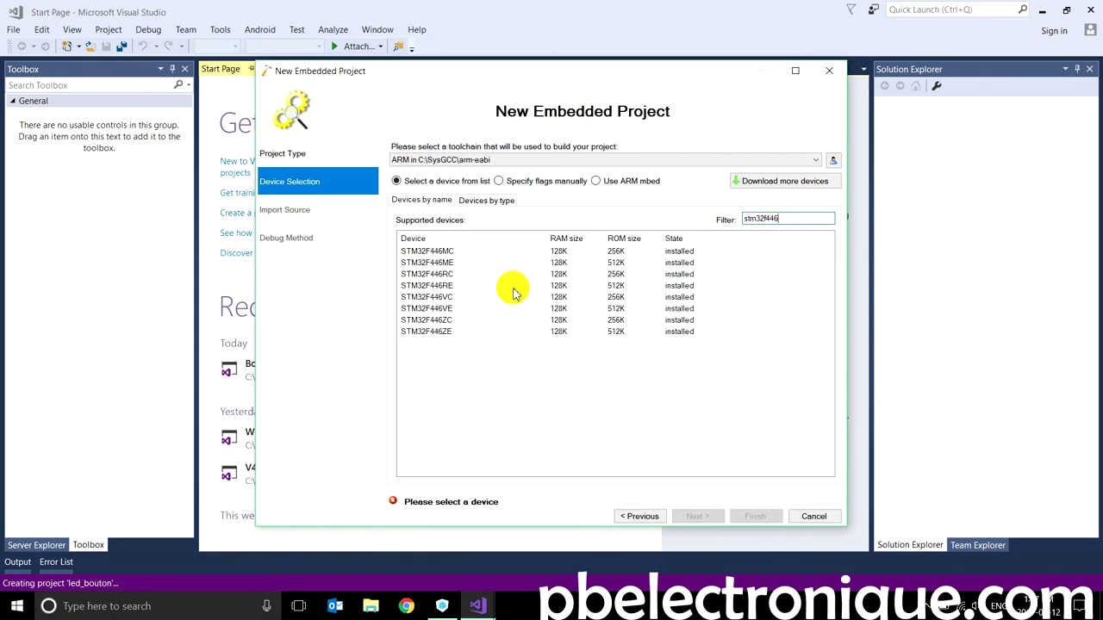
left_click(512, 286)
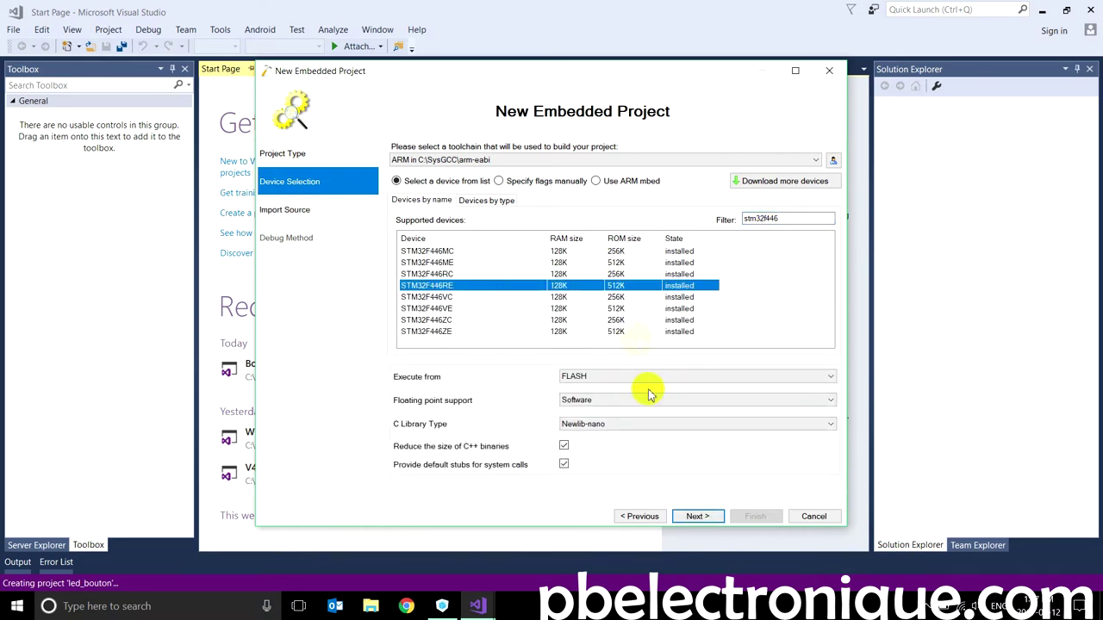
left_click(698, 516)
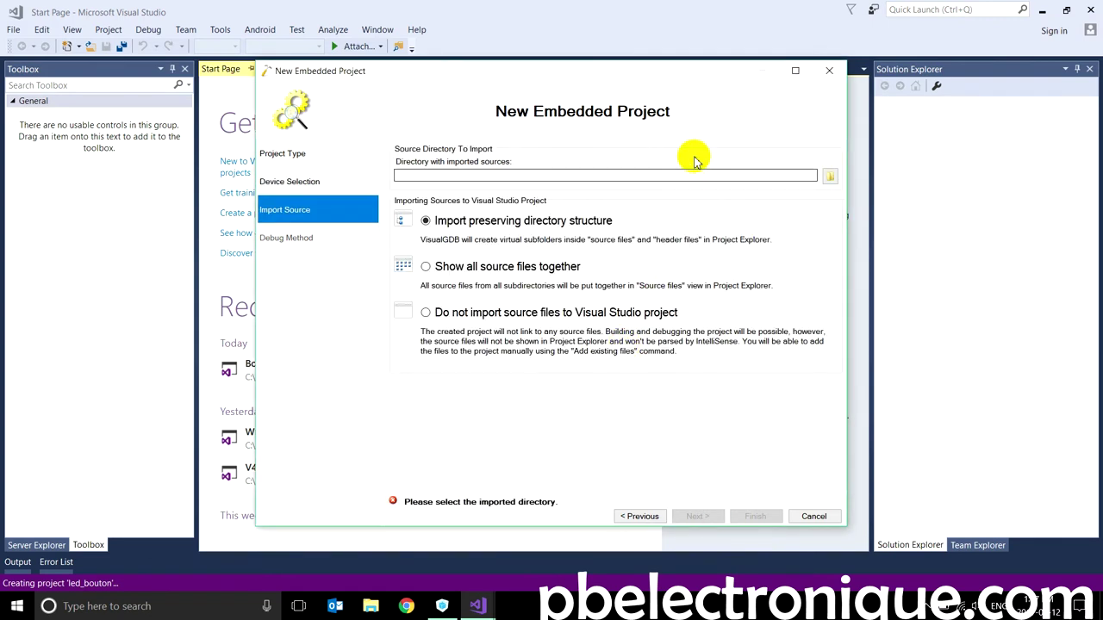
Step: Switch to File Explorer and view the generated led_bouton folder inside the Desktop's led_bouton folder
left_click(830, 176)
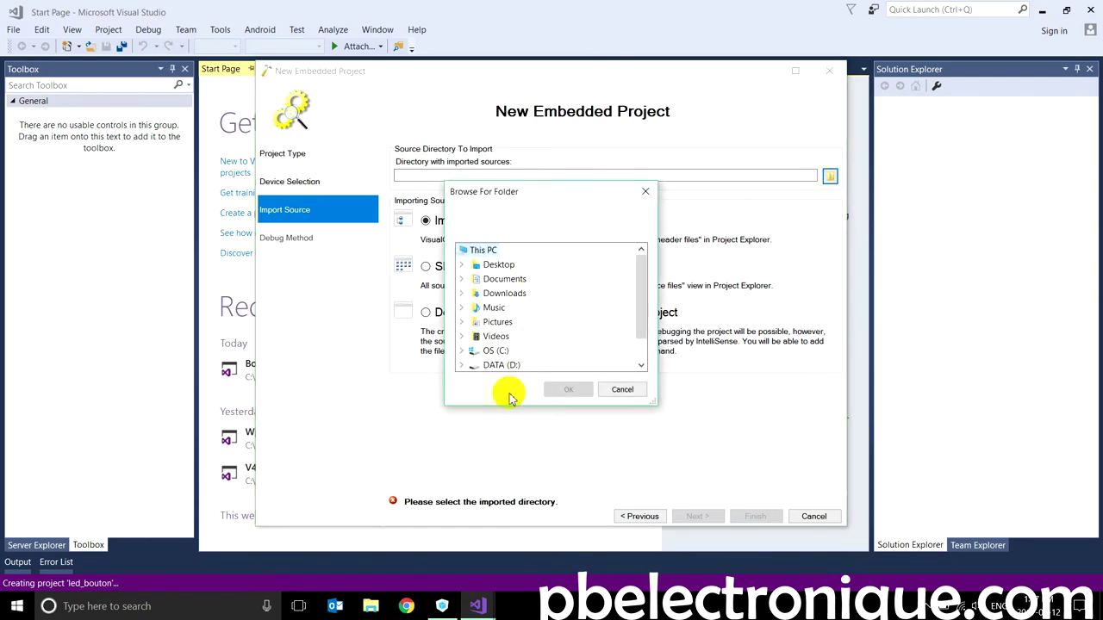
left_click(372, 606)
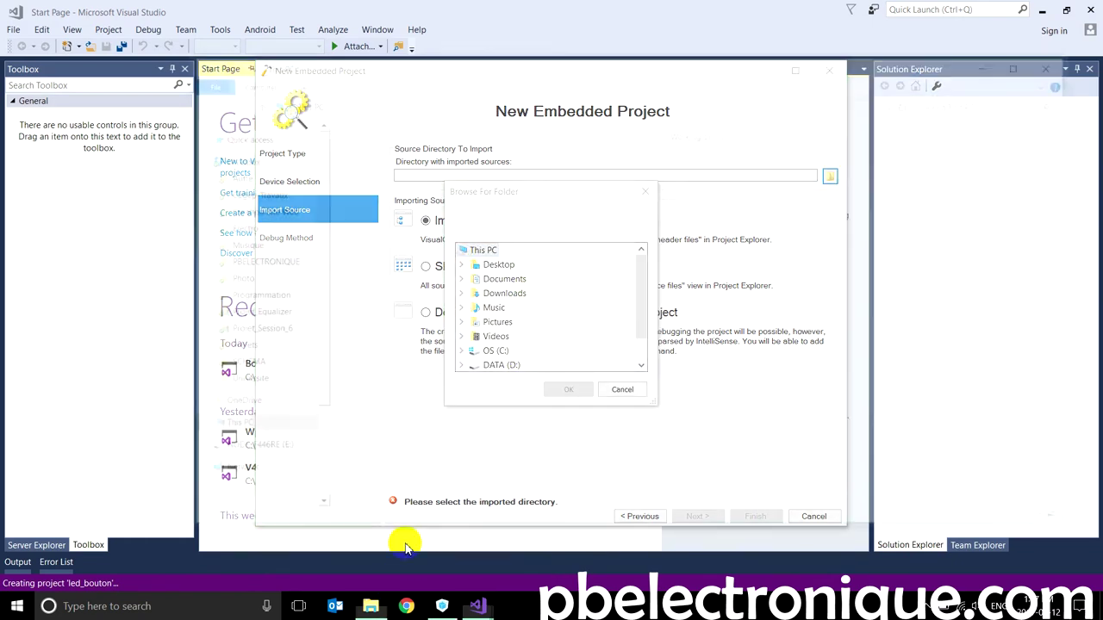
double_click(424, 163)
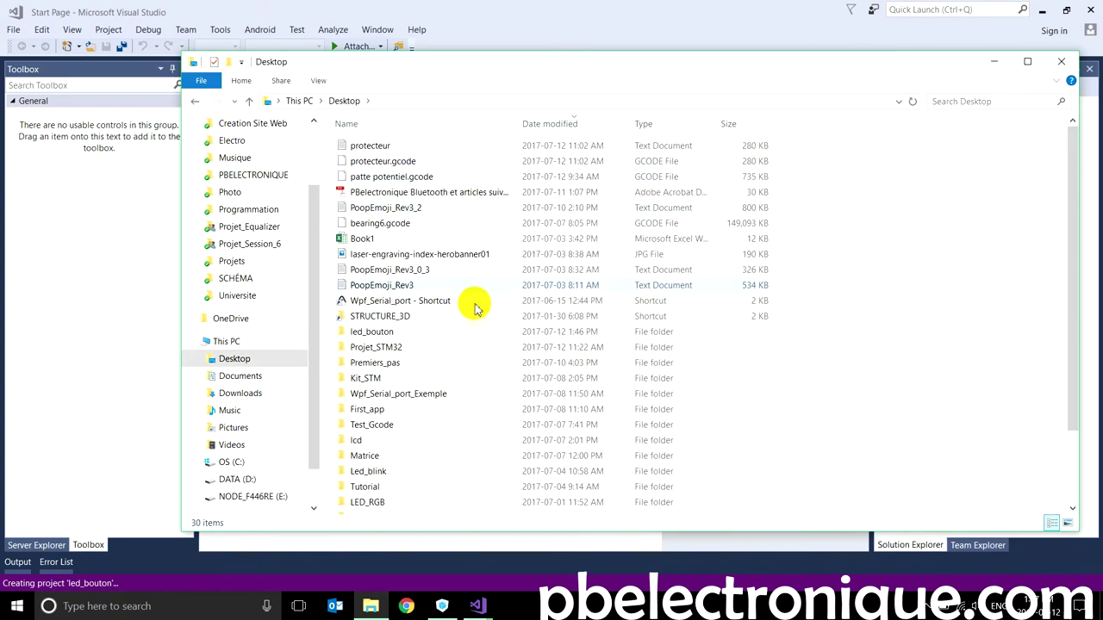
scroll(473, 301, "down", 2)
double_click(449, 242)
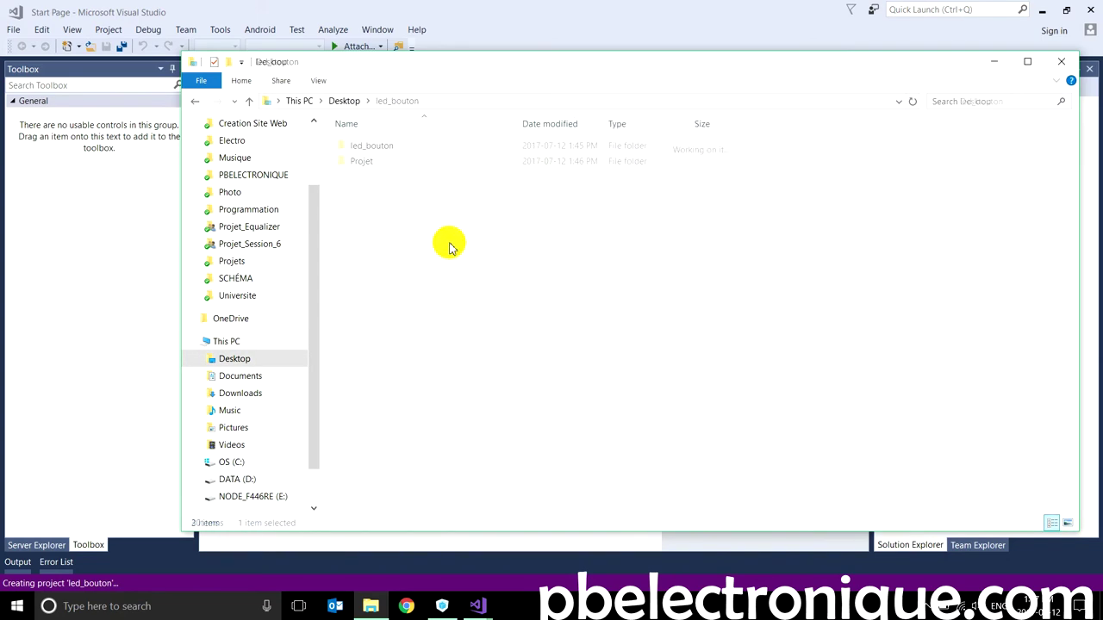
double_click(451, 145)
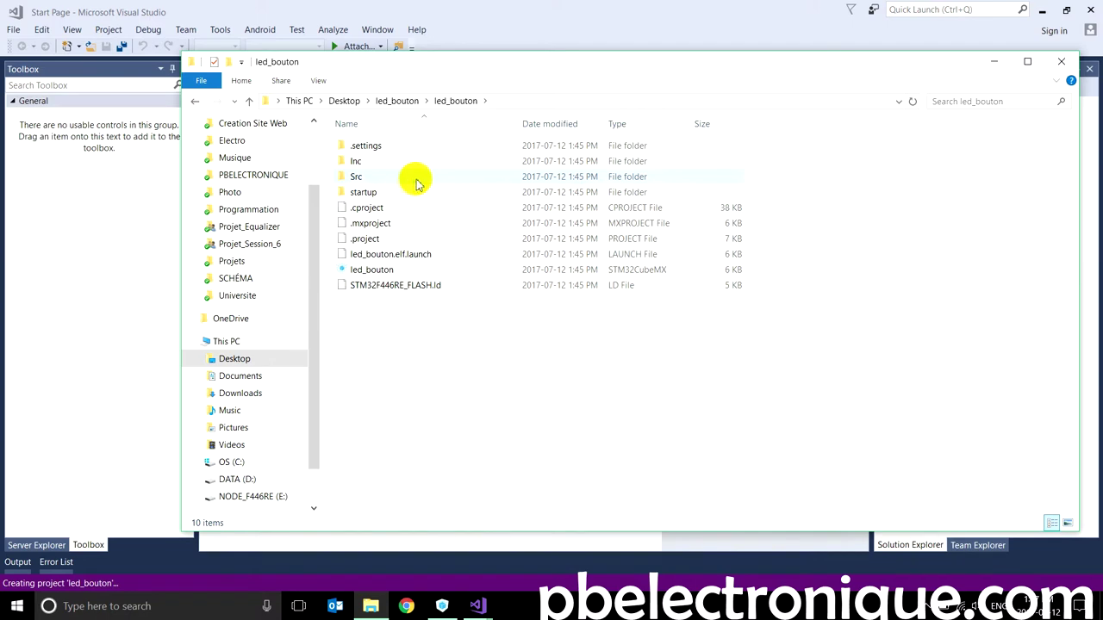
left_click_drag(456, 391, 491, 147)
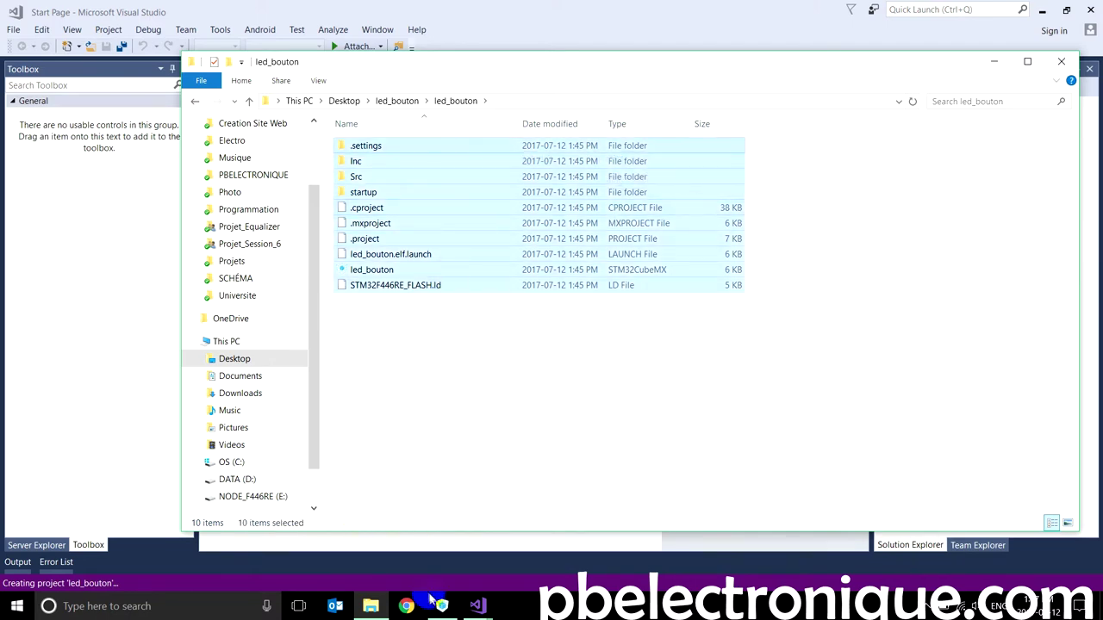
double_click(345, 270)
left_click(370, 606)
left_click(417, 367)
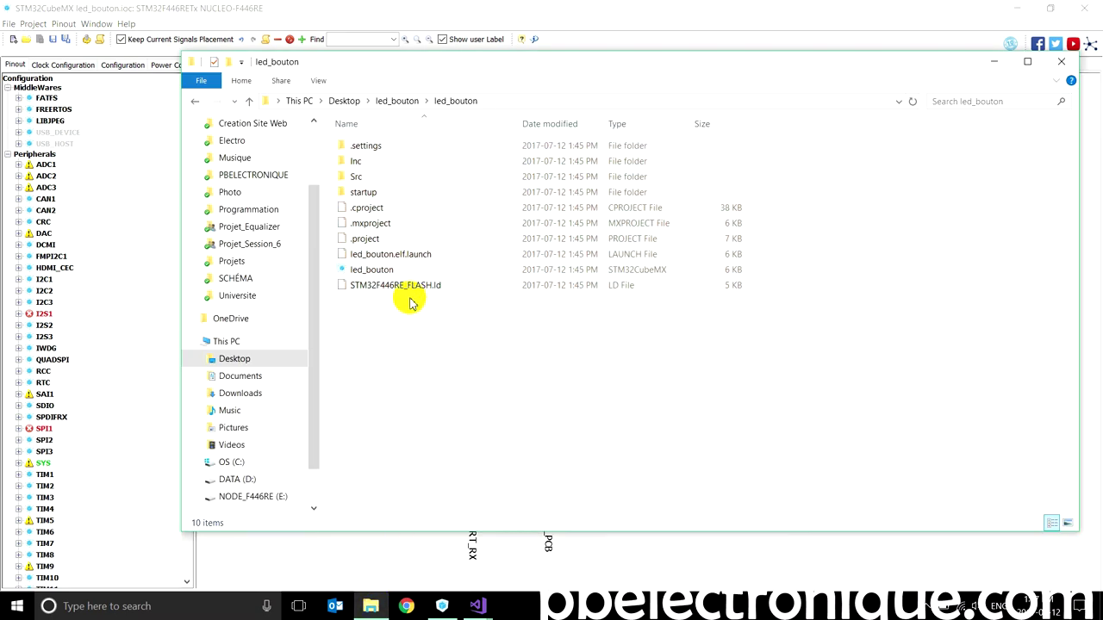
Step: Examine the generated files in the Inc, Src and startup folders of led_bouton
double_click(382, 161)
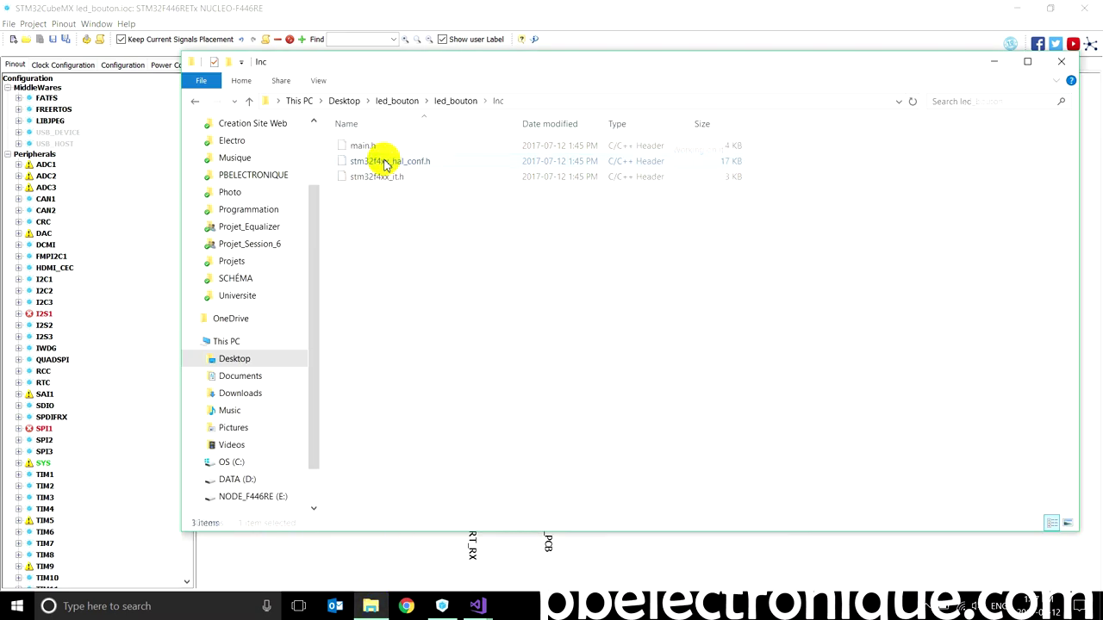
left_click(461, 101)
double_click(379, 176)
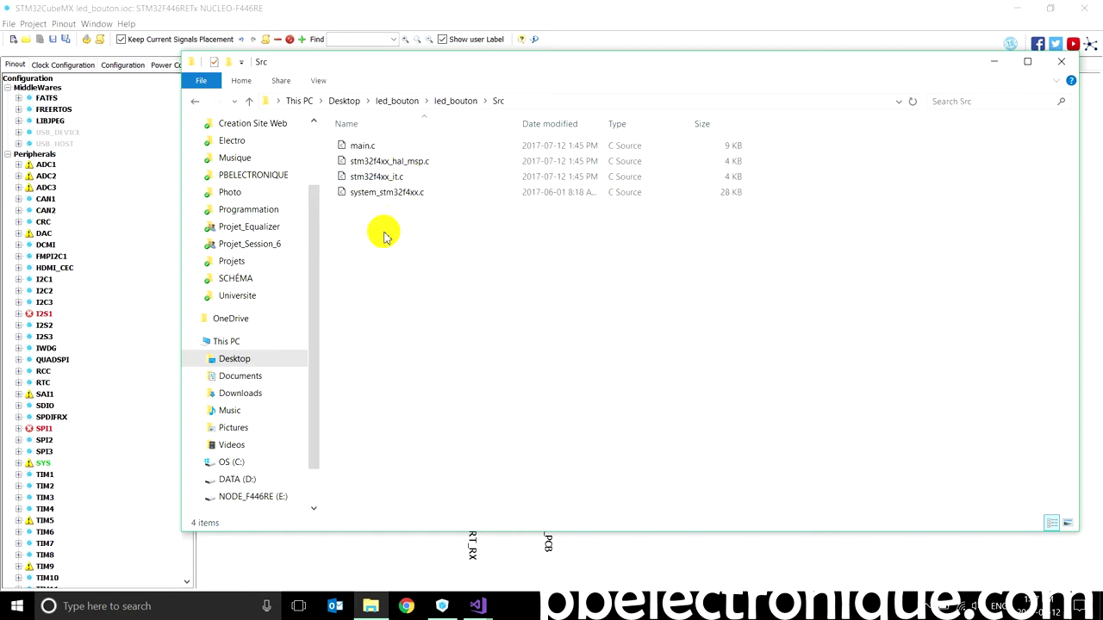
left_click(462, 101)
double_click(417, 192)
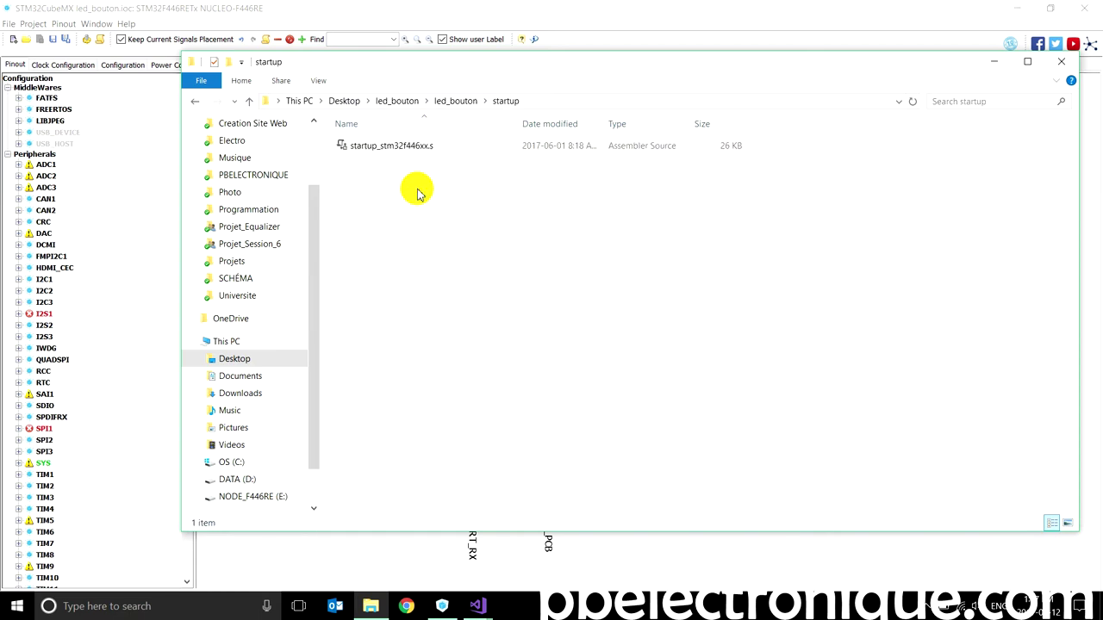
left_click(446, 101)
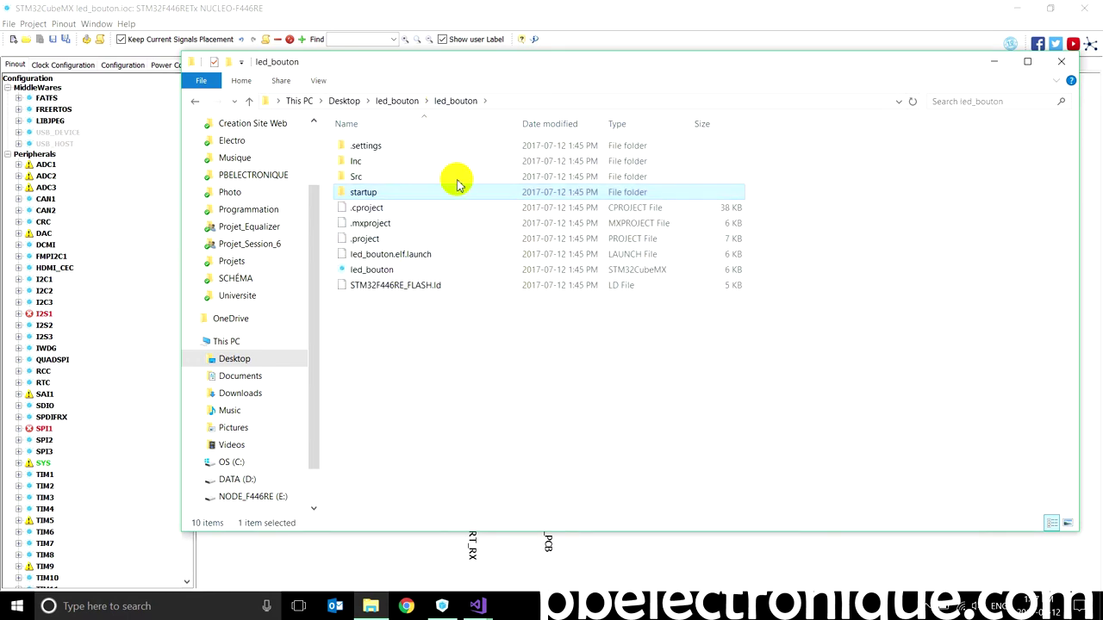
left_click(382, 177)
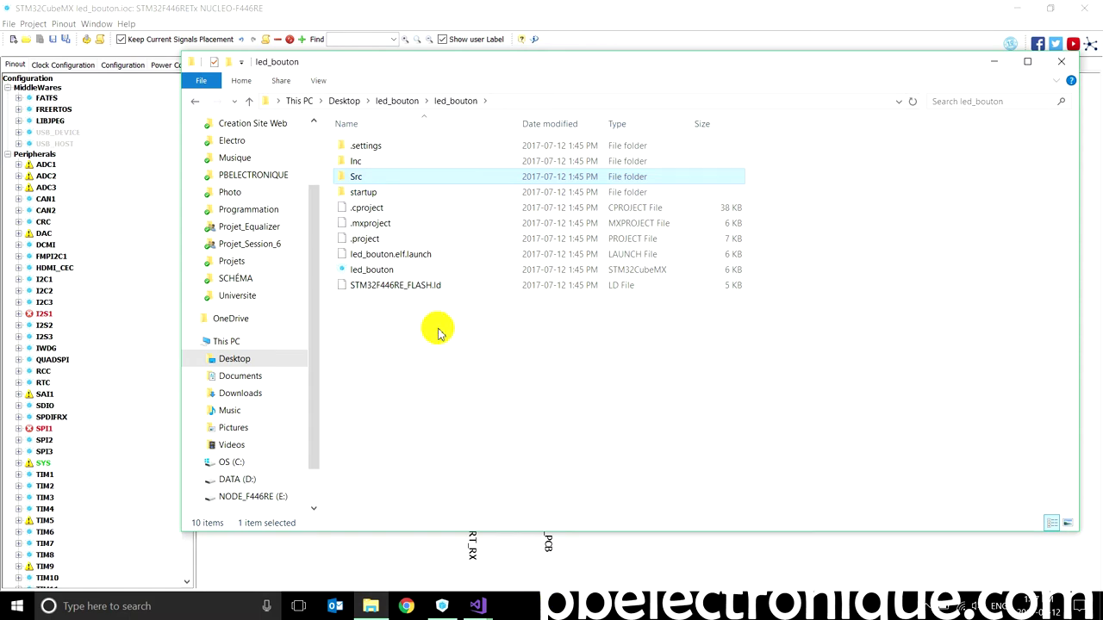
Step: Switch back to Visual Studio and set the generated led_bouton project's Src folder as the directory with imported sources, preserving directory structure
left_click(477, 606)
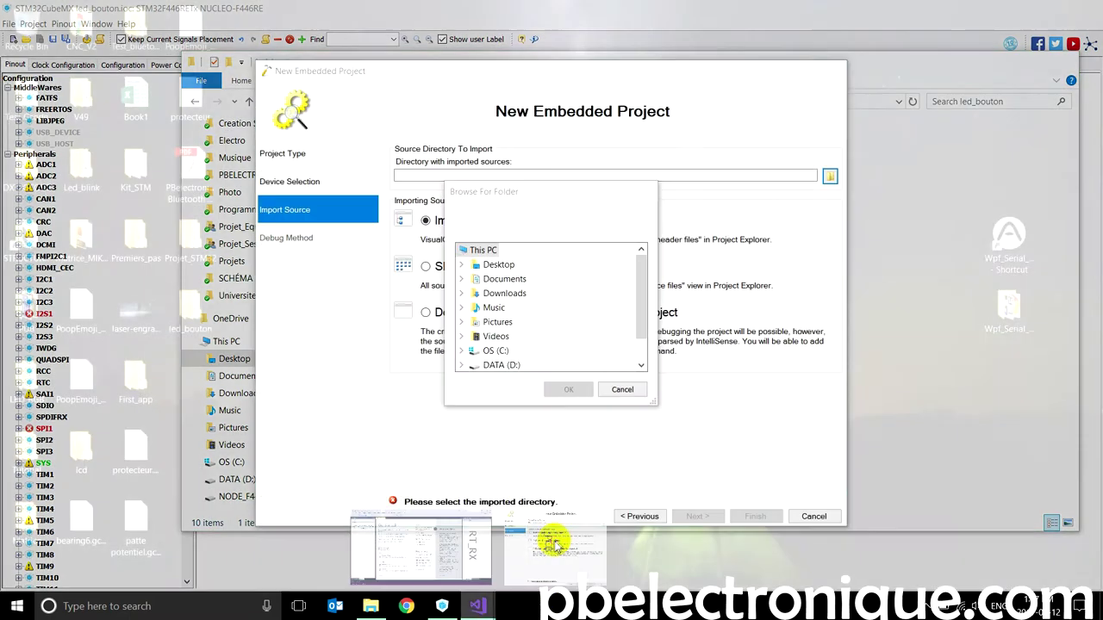
left_click(554, 537)
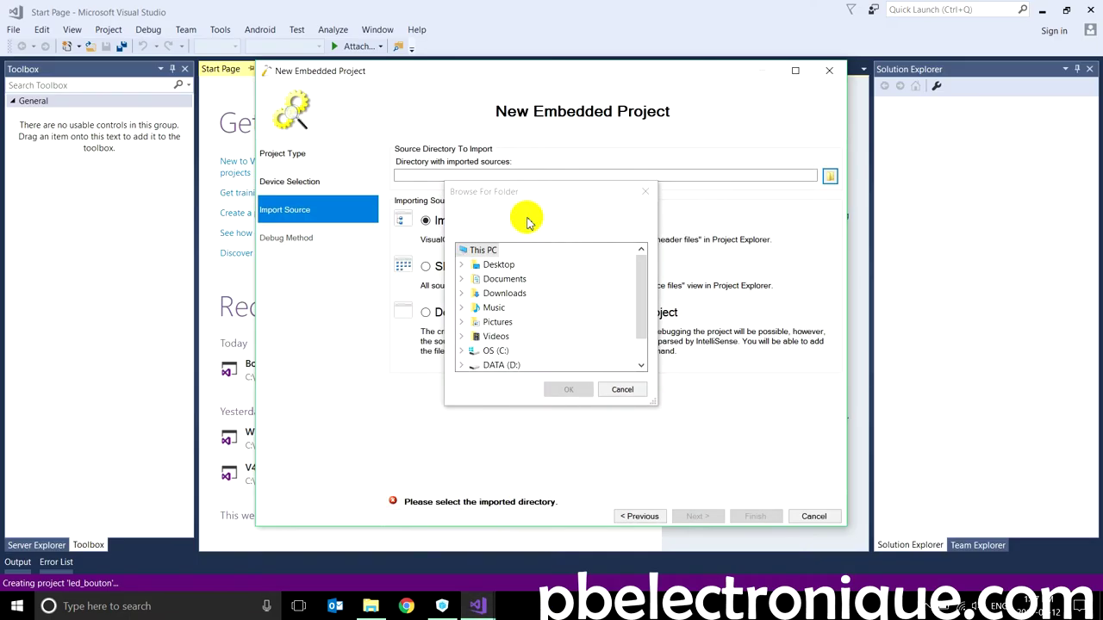
left_click(461, 265)
left_click(474, 351)
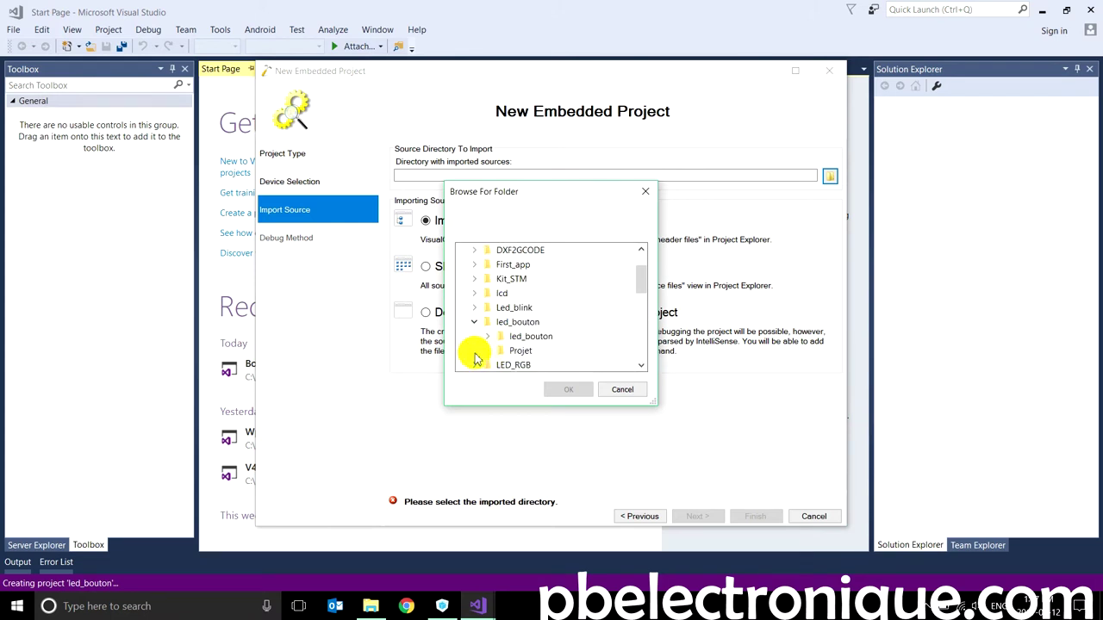
left_click(492, 337)
left_click(526, 337)
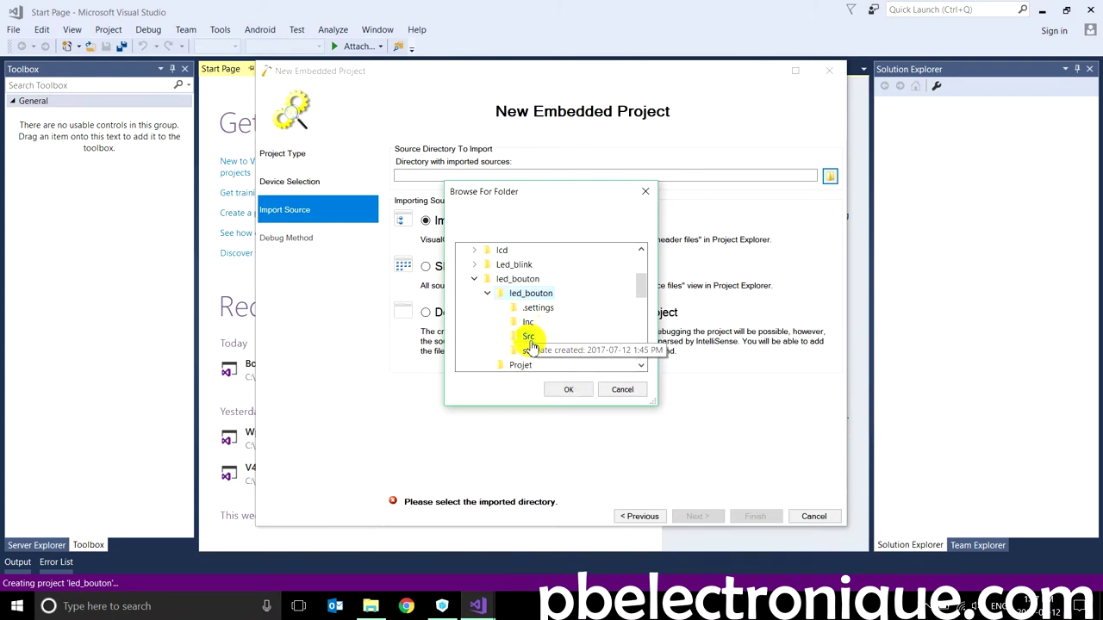
left_click(568, 389)
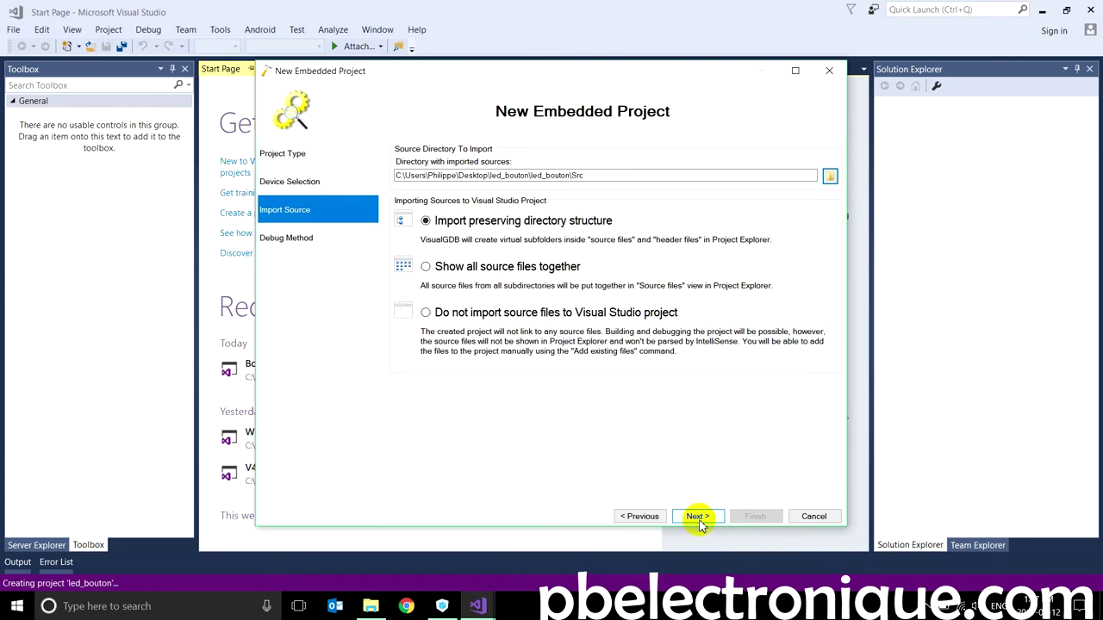
left_click(698, 518)
Step: Detect the debug hardware, test its OpenOCD settings, and finish creating the embedded project
left_click(808, 187)
left_click(579, 355)
left_click(738, 263)
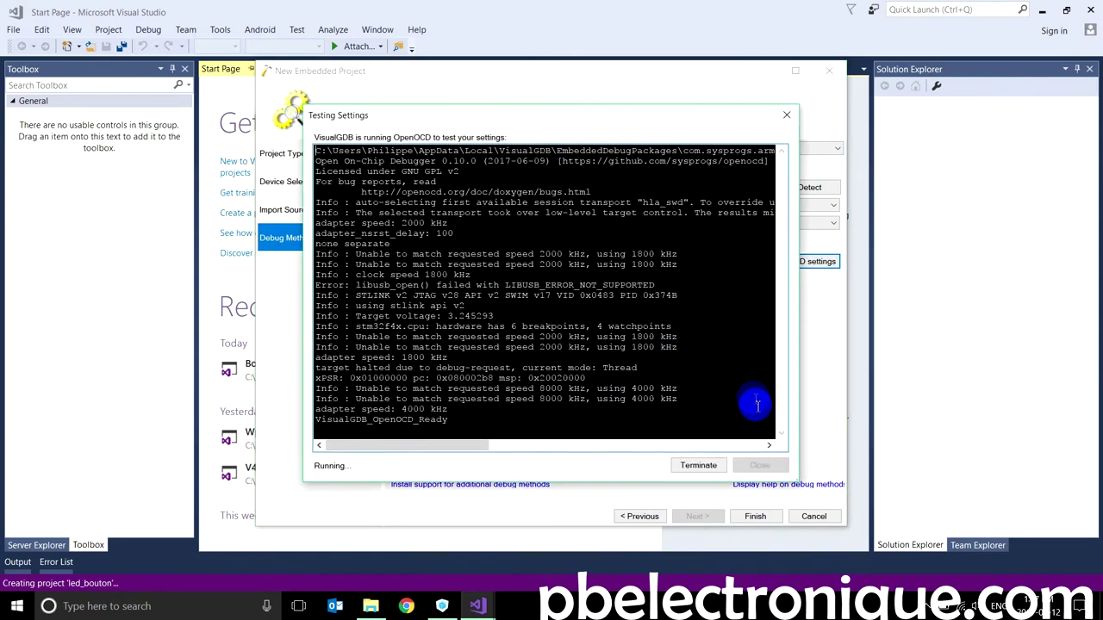
left_click(675, 355)
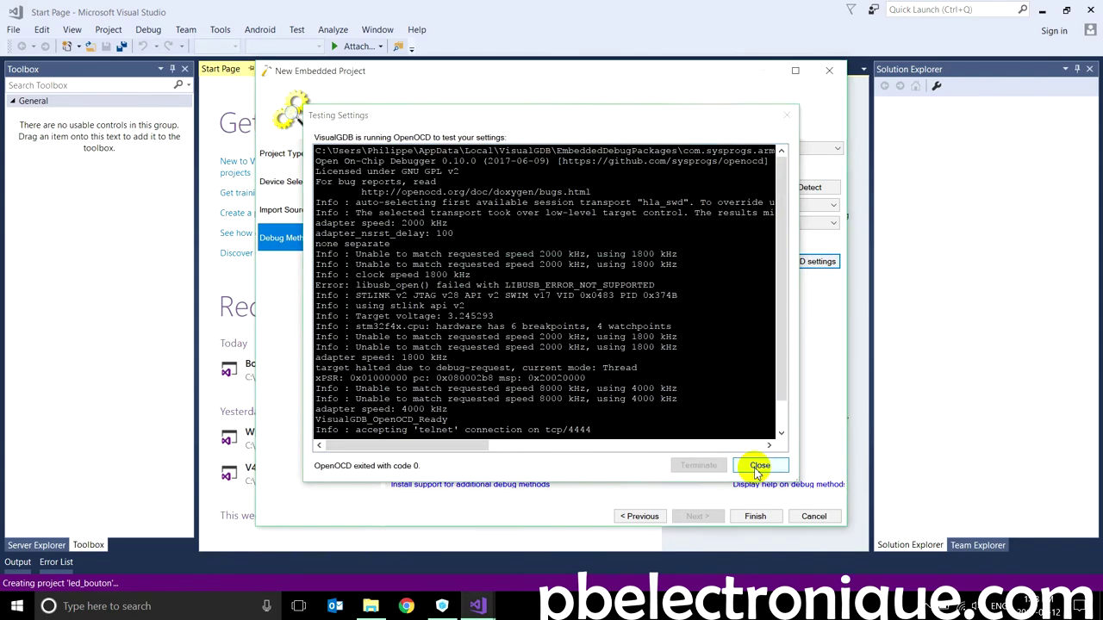
left_click(759, 465)
left_click(754, 516)
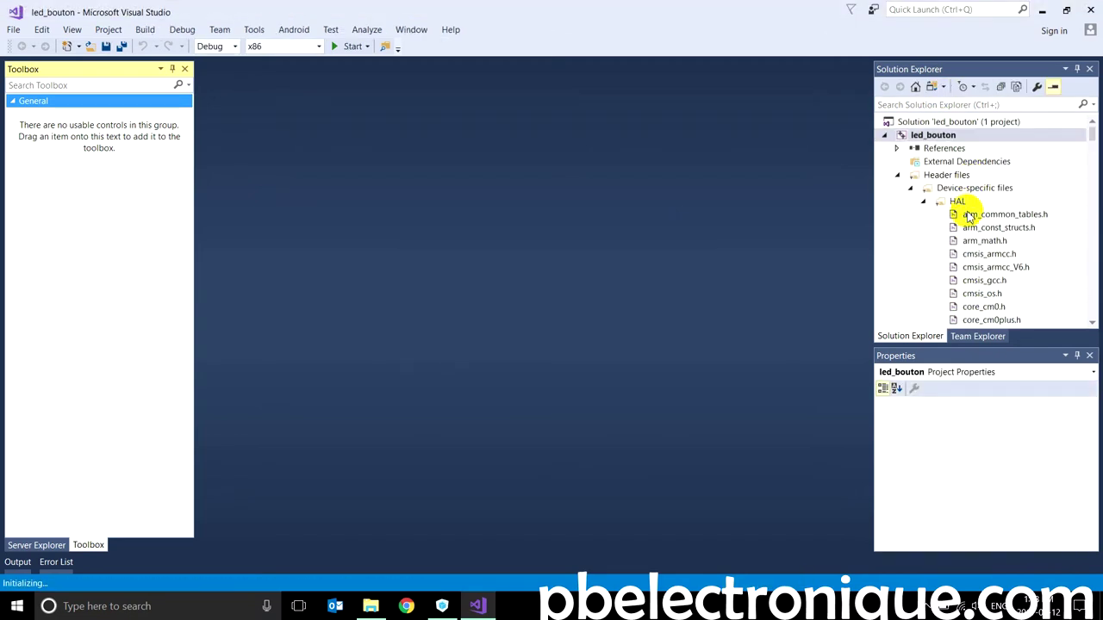
Step: Open the include directory list in the Makefile settings of the led_bouton project's VisualGDB properties
left_click(965, 138)
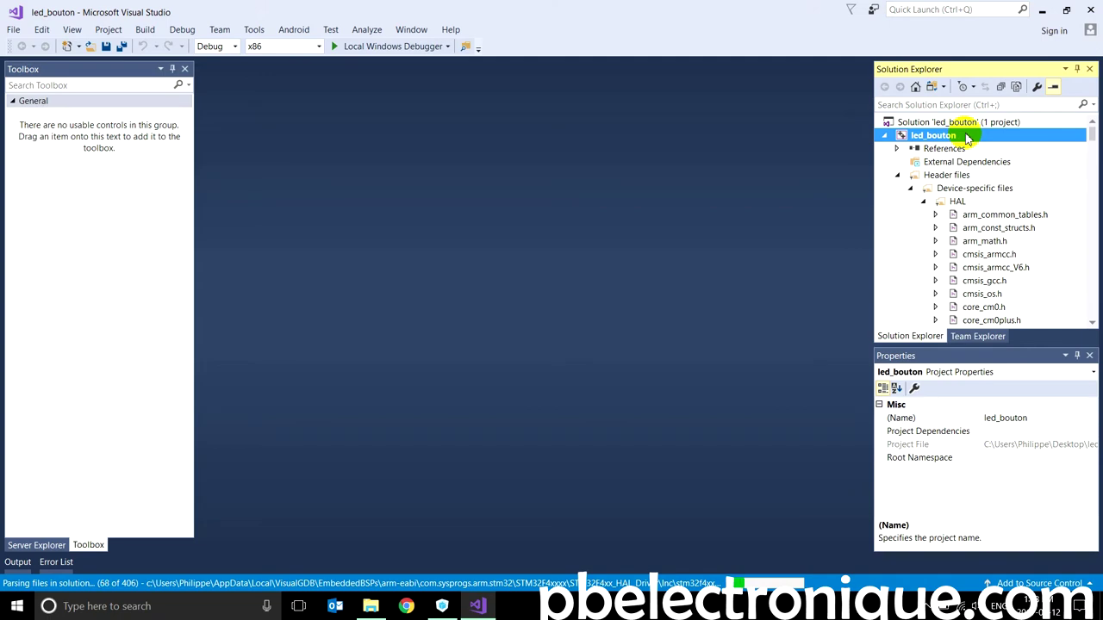
right_click(965, 138)
left_click(935, 147)
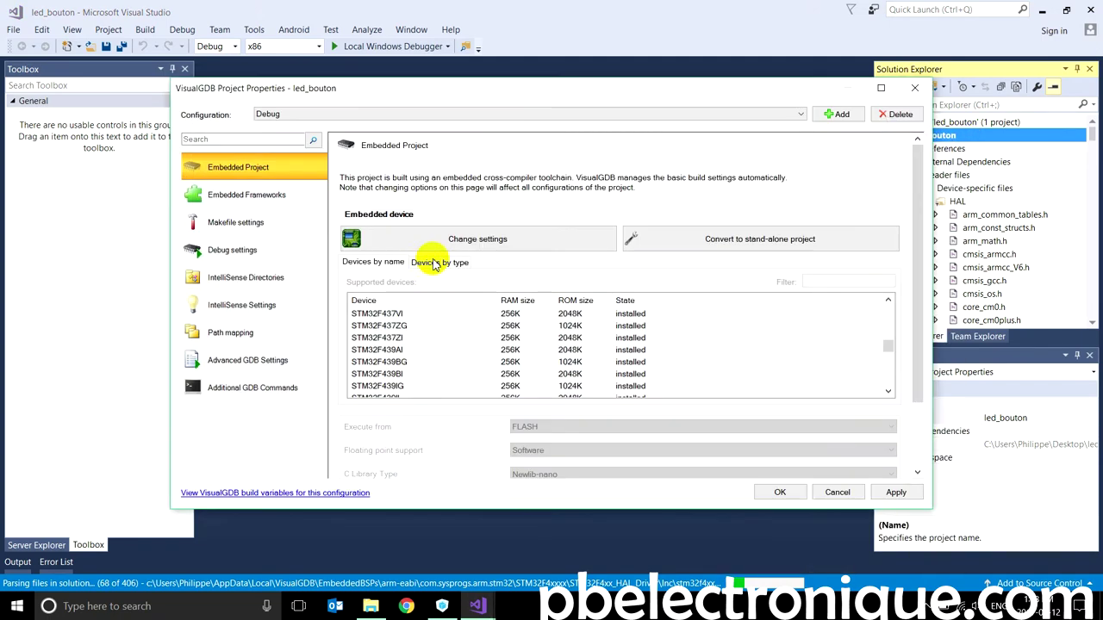
left_click(273, 223)
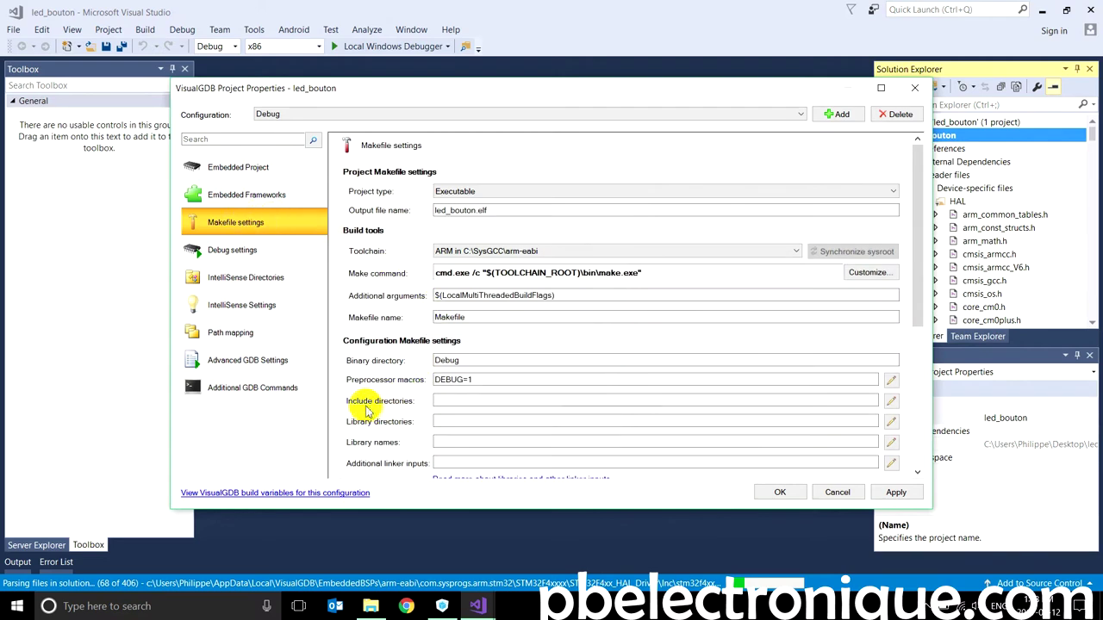
left_click(490, 401)
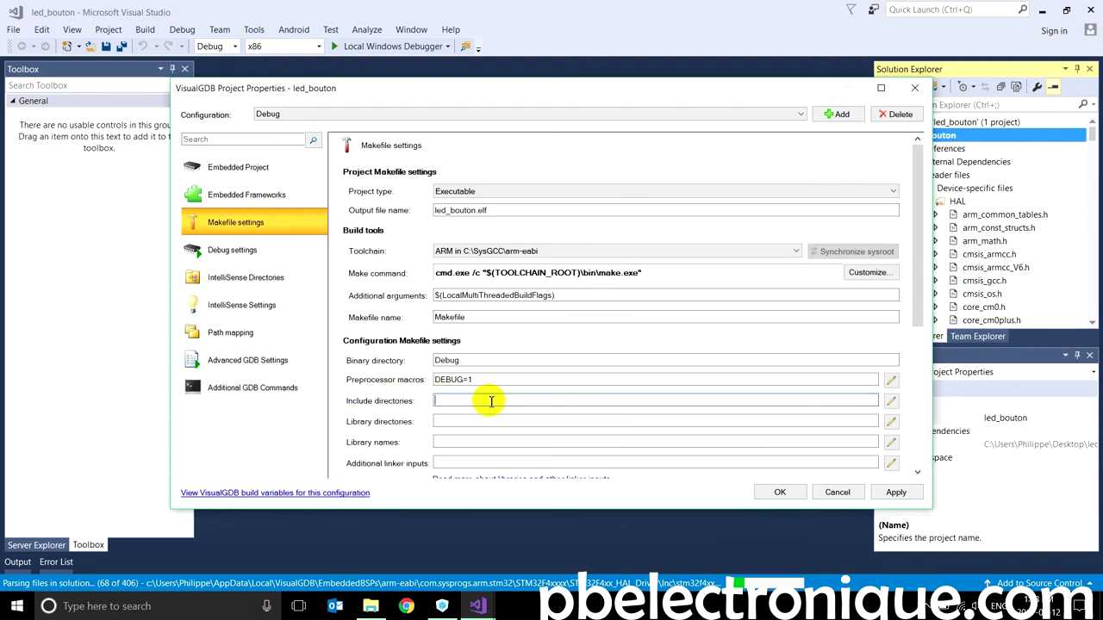
left_click(891, 401)
Step: Add the generated led_bouton project's Inc folder as an include directory with a relative path, and apply the project properties
left_click(644, 226)
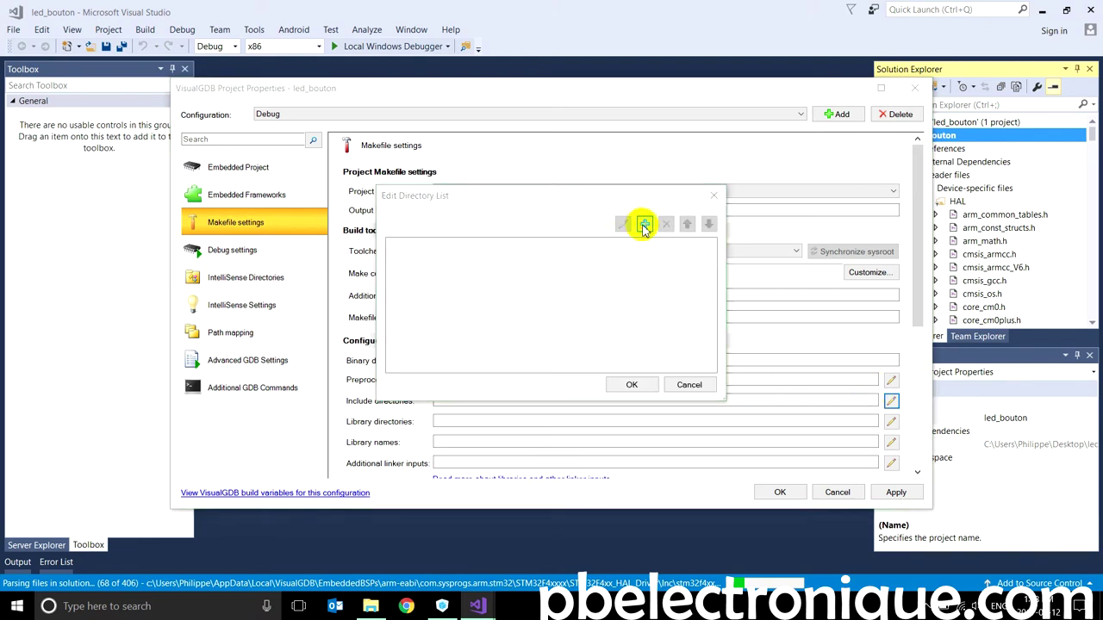
left_click(707, 292)
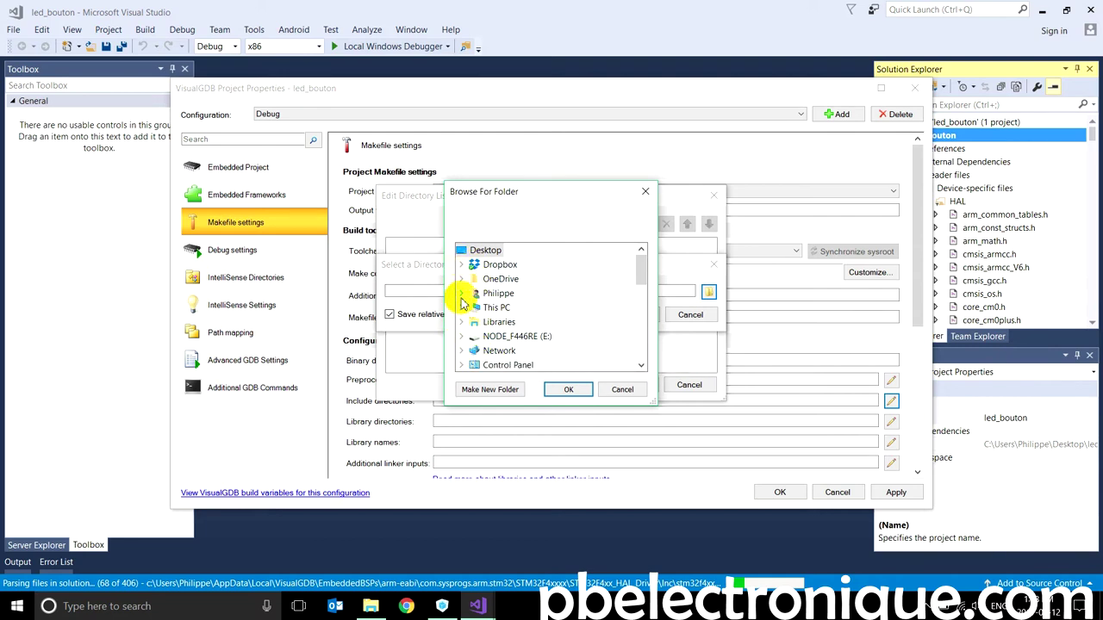
scroll(467, 312, "down", 6)
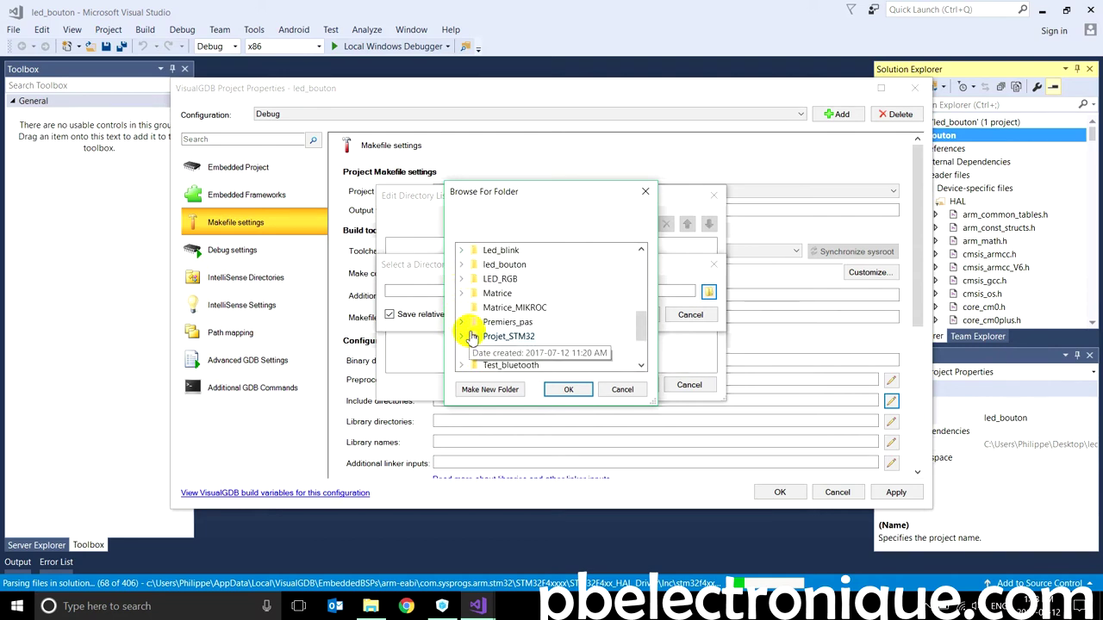
left_click(461, 265)
left_click(474, 280)
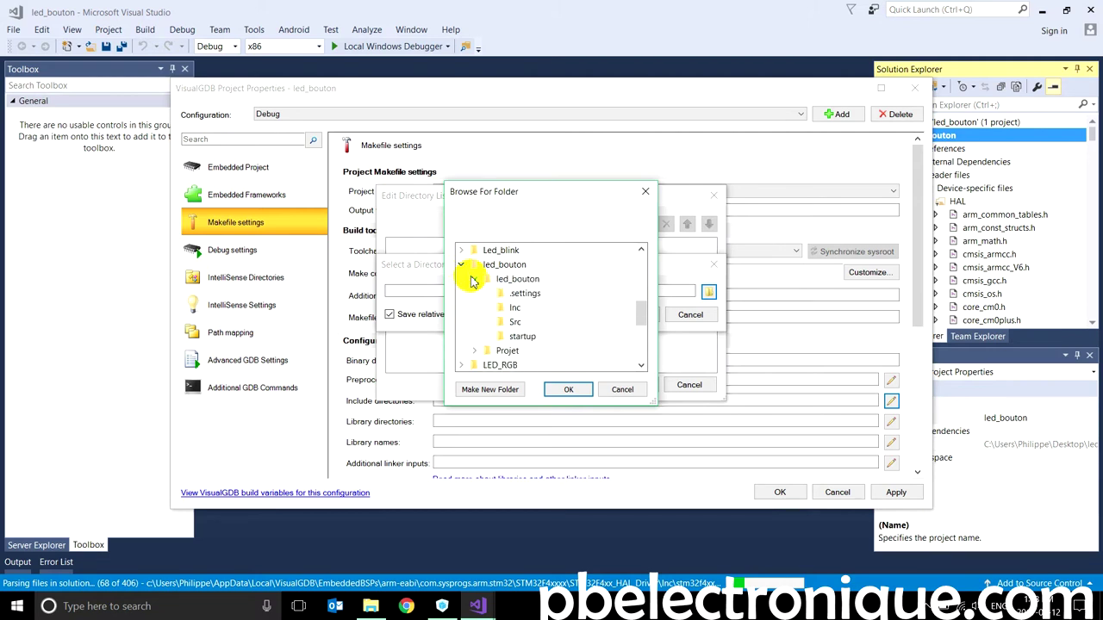
left_click(515, 309)
left_click(568, 389)
left_click(632, 314)
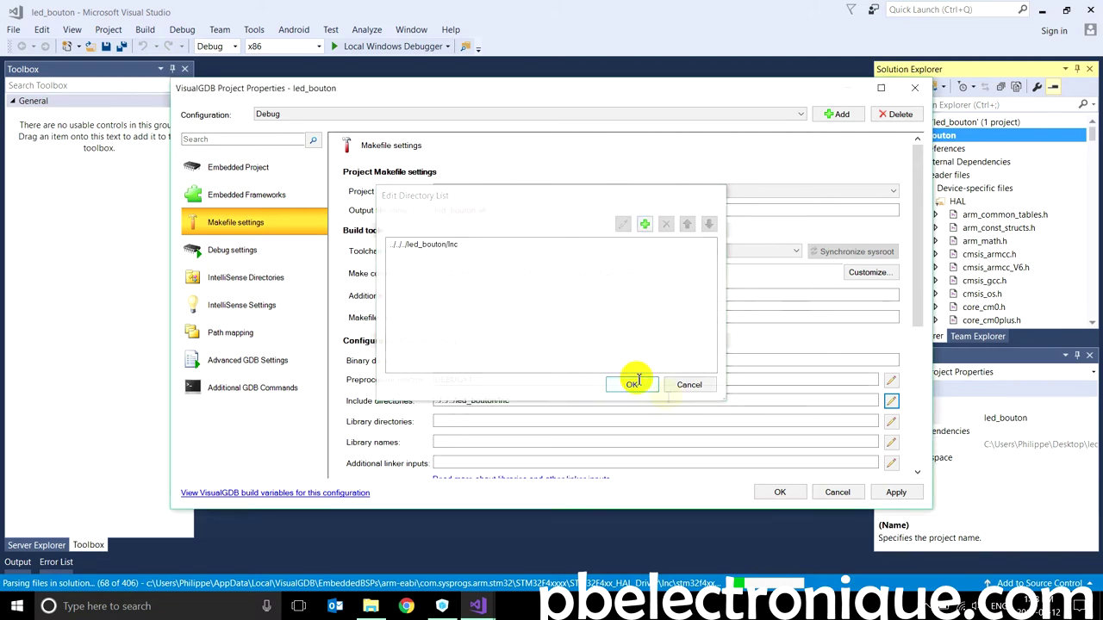
left_click(633, 384)
left_click(896, 492)
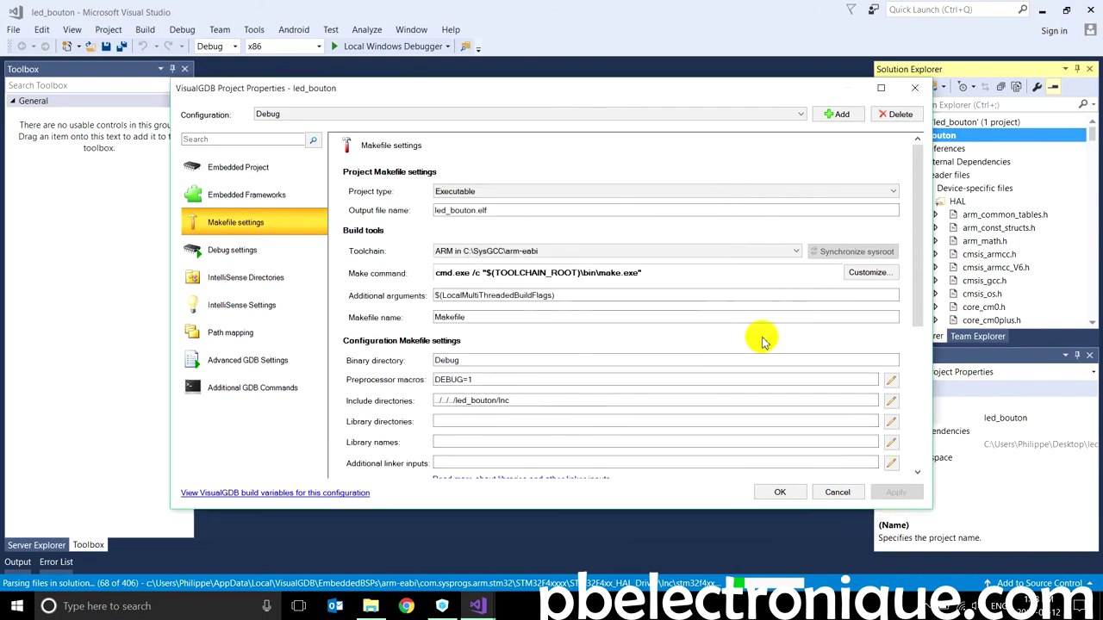
left_click(781, 490)
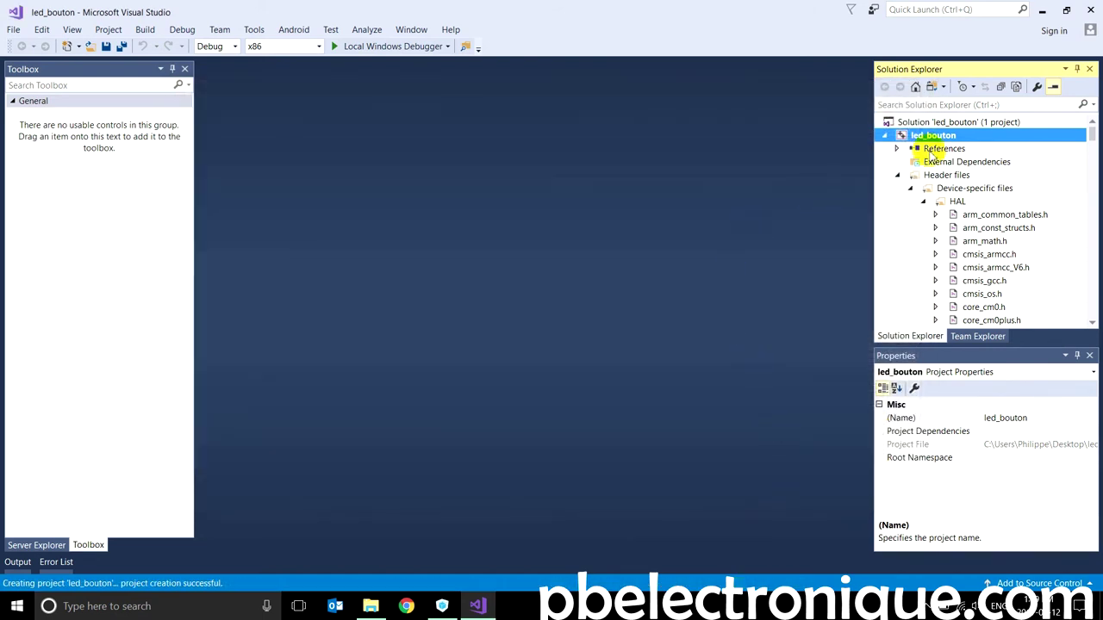
Step: Collapse the device-specific header and source file groups and open main.c from the source files
scroll(958, 221, "down", 1)
left_click(922, 161)
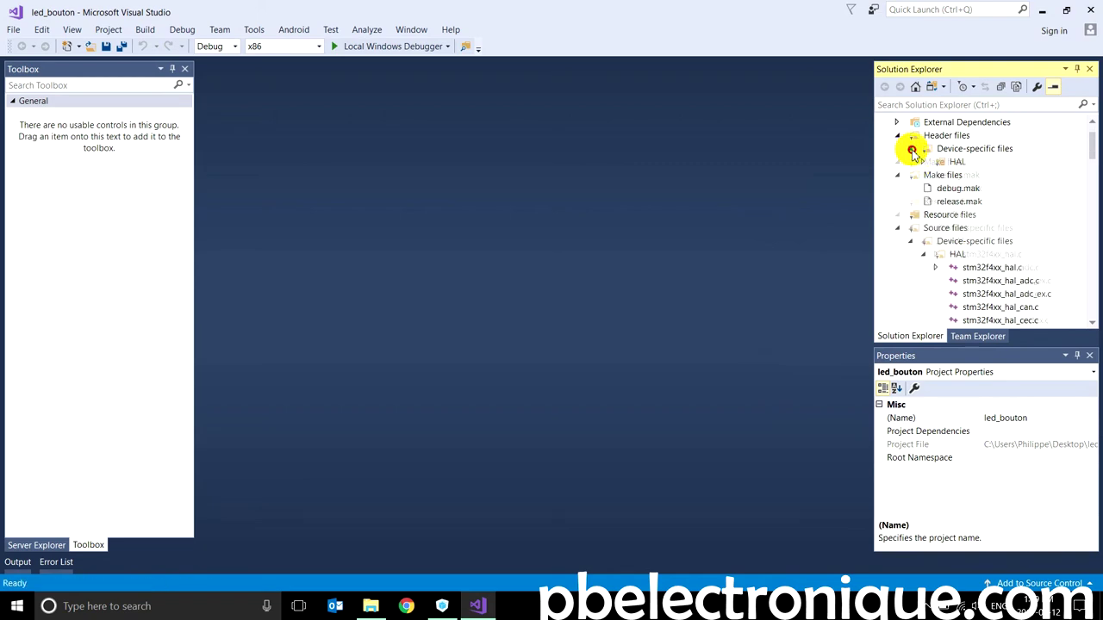
left_click(910, 148)
left_click(910, 228)
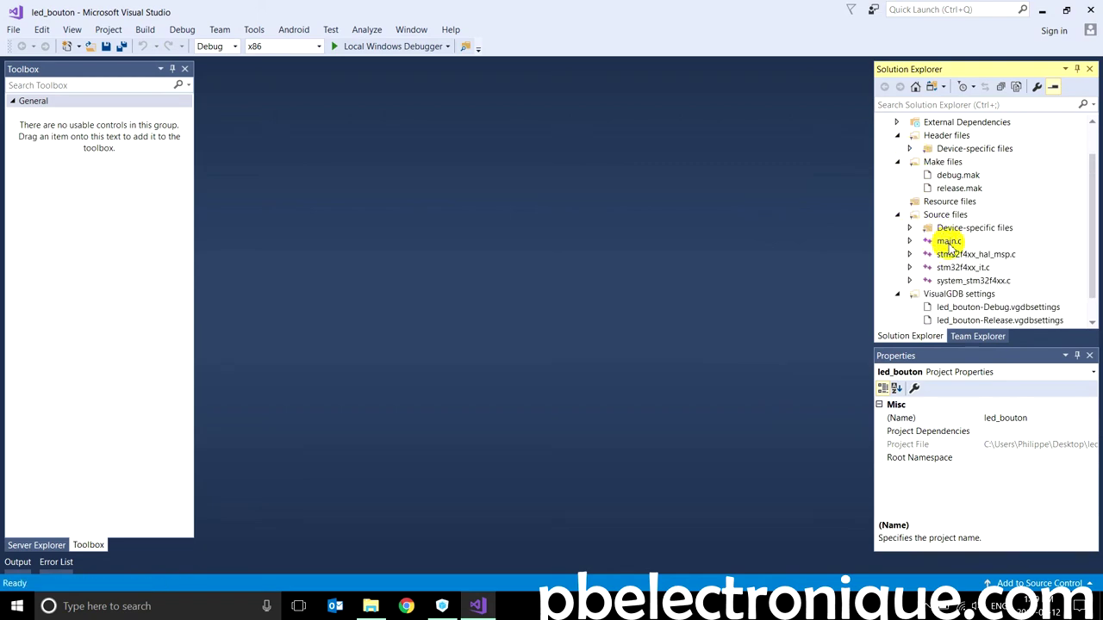
double_click(949, 242)
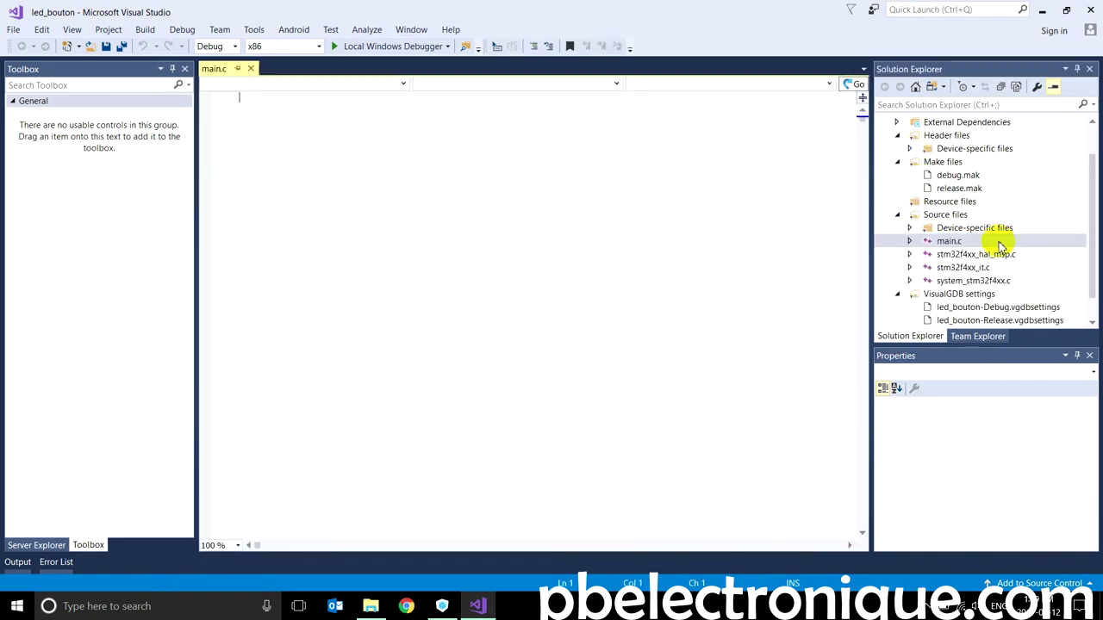
Step: Examine the includes, private function prototypes and initialization calls at the start of main() in main.c
scroll(414, 231, "down", 6)
scroll(418, 234, "down", 4)
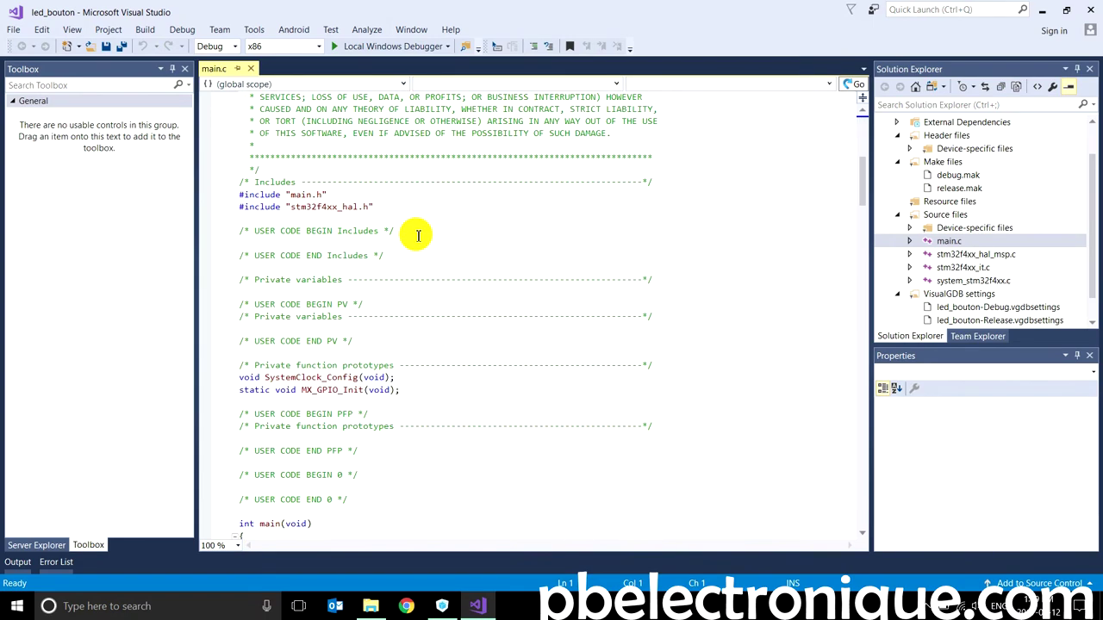
scroll(418, 234, "down", 1)
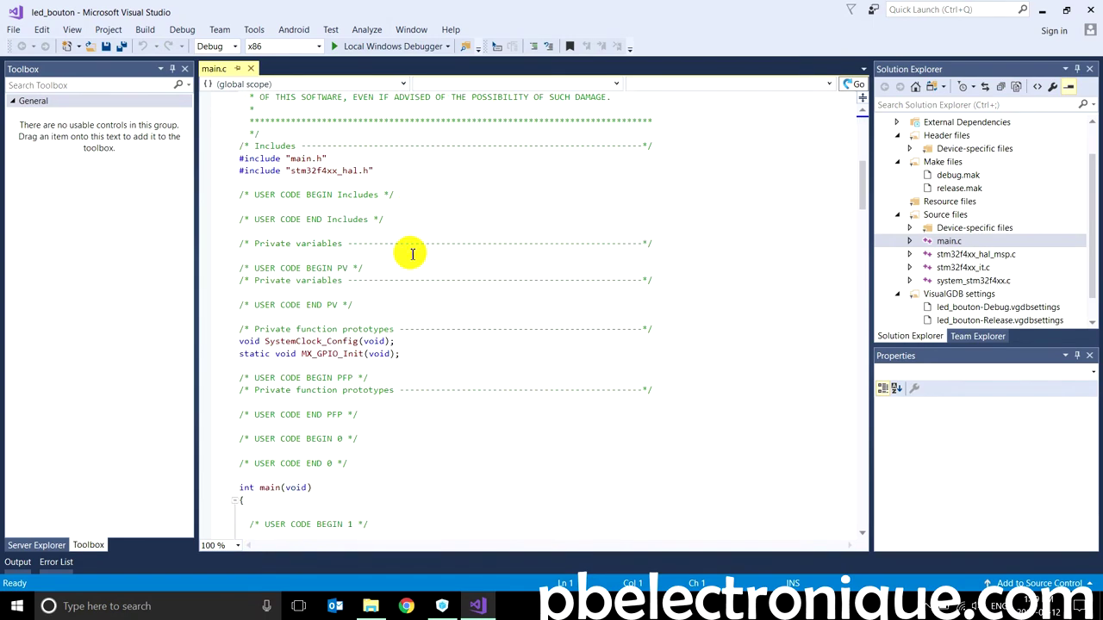
left_click_drag(374, 171, 238, 171)
left_click_drag(402, 354, 222, 340)
scroll(291, 373, "down", 6)
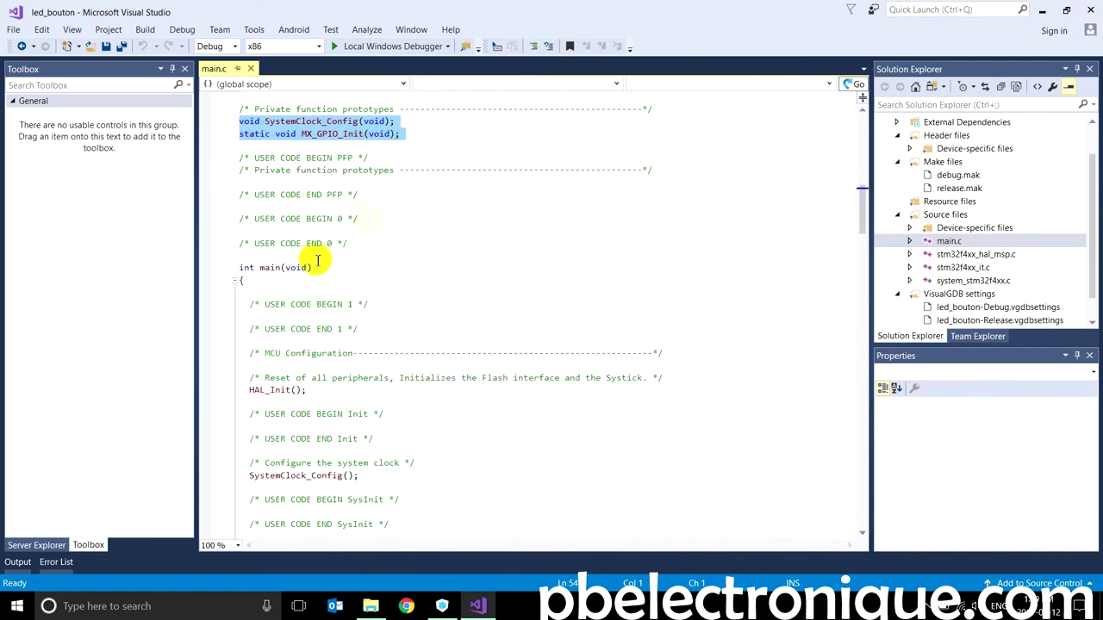
scroll(321, 403, "down", 1)
scroll(324, 413, "down", 7)
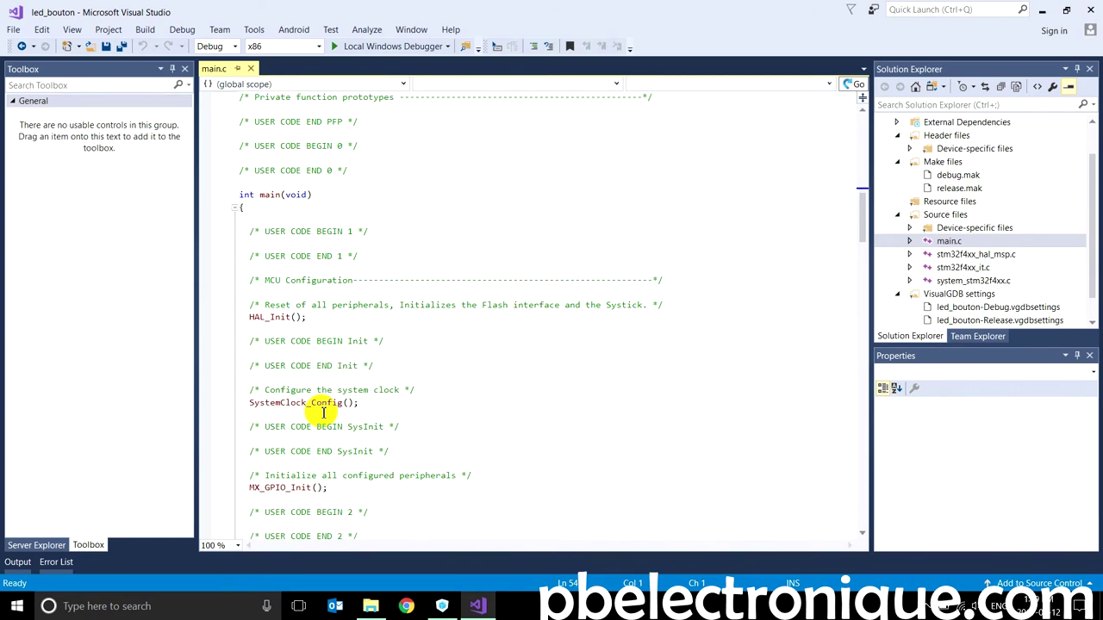
Step: Examine the MX_GPIO_Init call, the infinite while loop and its USER CODE WHILE comments in main.c
left_click_drag(372, 292, 328, 270)
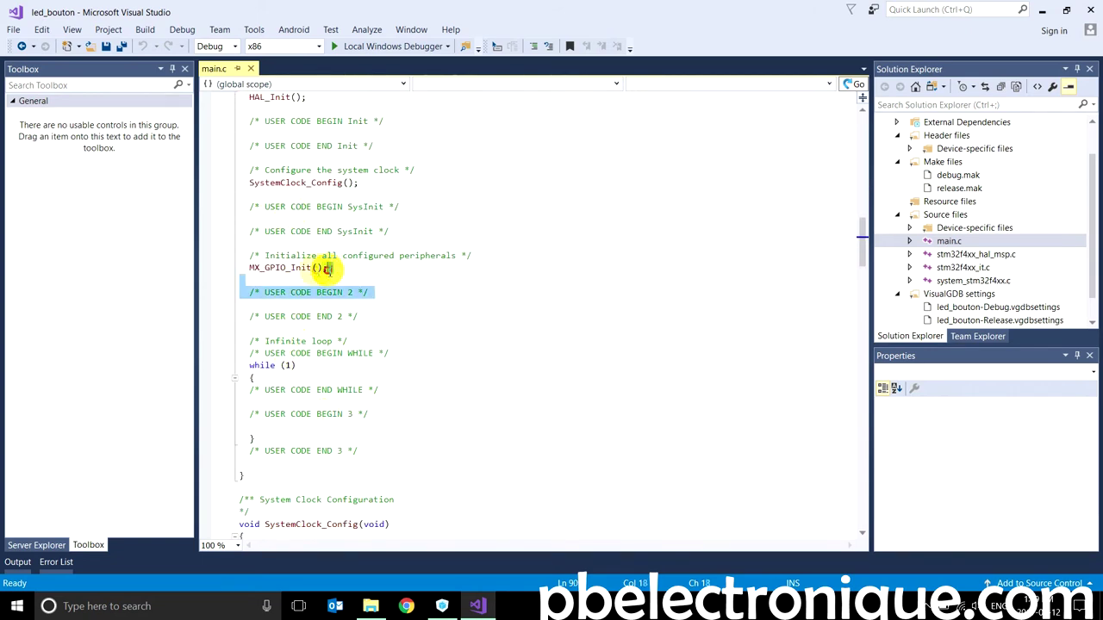
left_click(270, 267)
left_click_drag(249, 365, 328, 377)
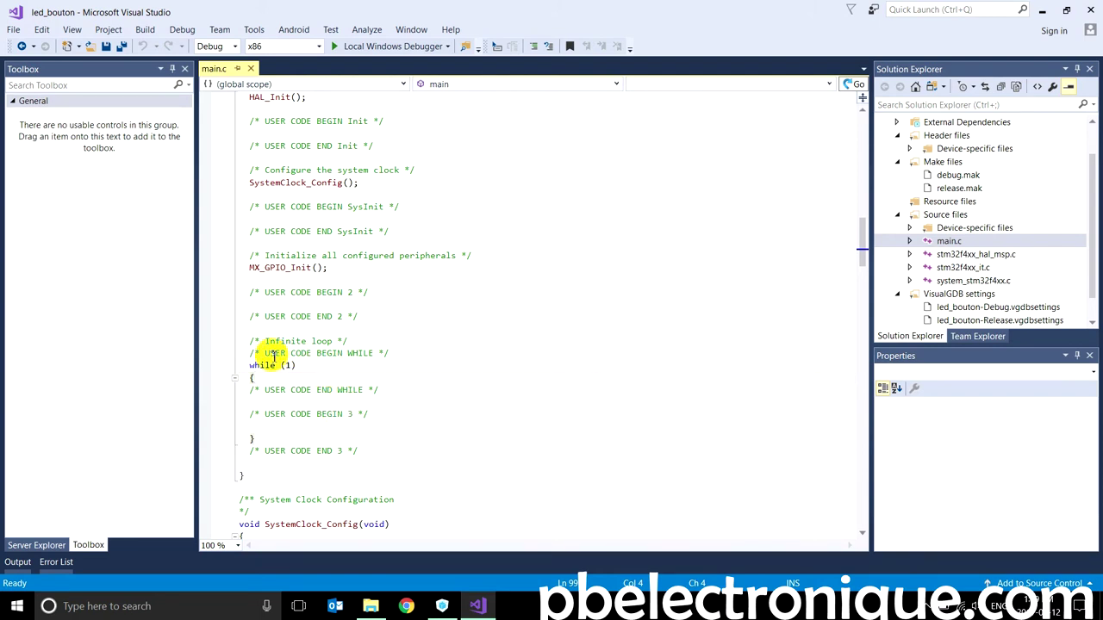
left_click_drag(245, 355, 390, 353)
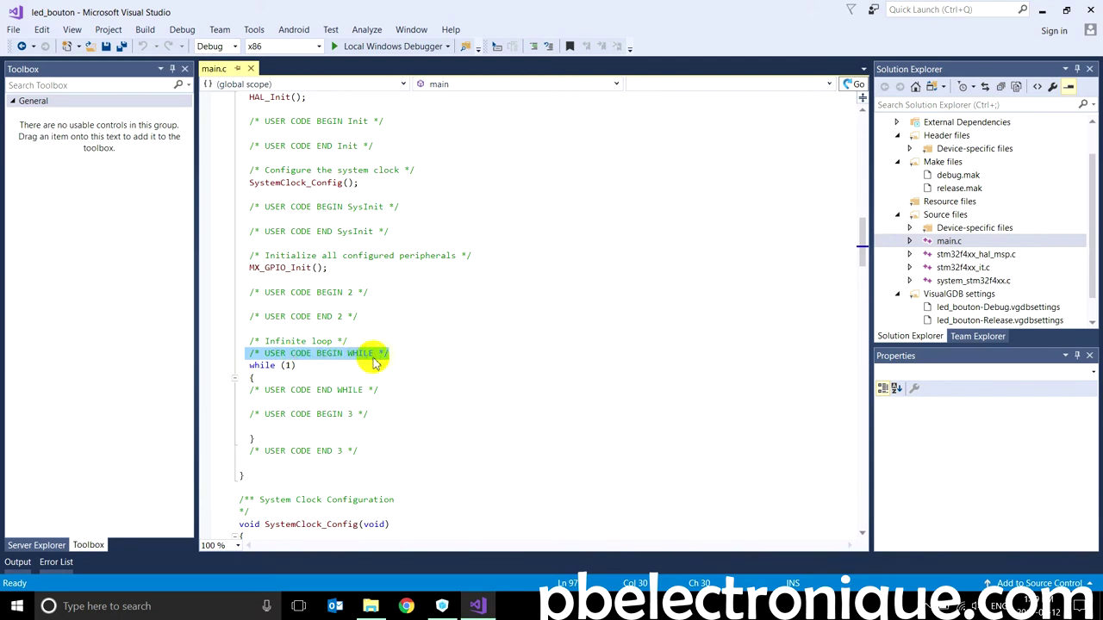
left_click(302, 389)
left_click_drag(379, 389, 289, 389)
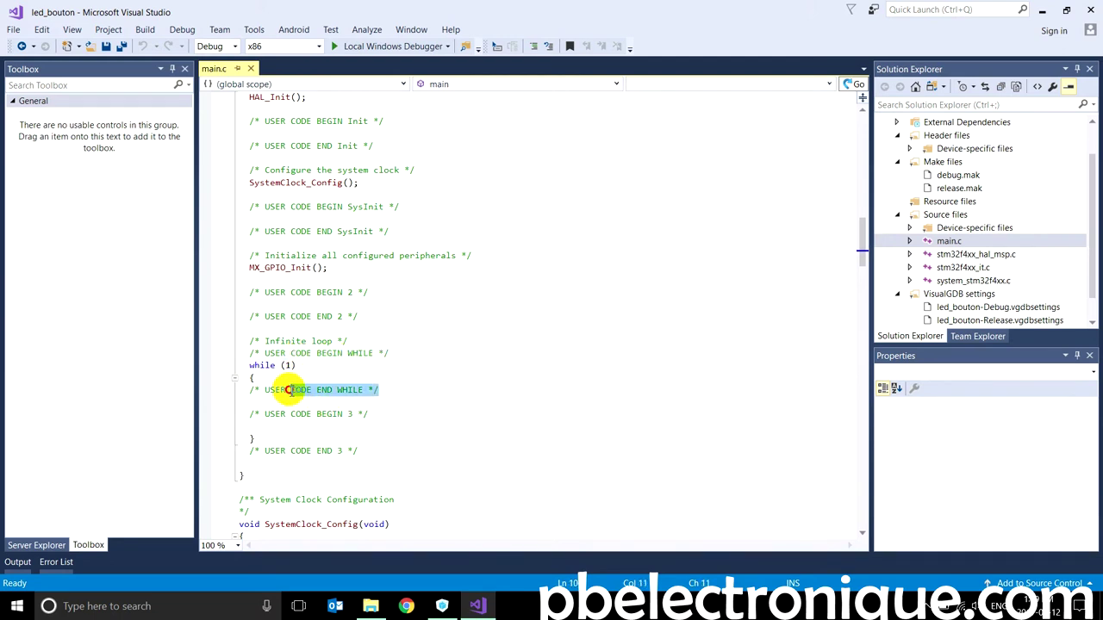
Step: Insert two blank lines after the opening brace of the while (1) loop in main.c
left_click(323, 376)
key("Return")
key("Return")
type("vd")
left_click_drag(297, 401, 266, 405)
Step: Examine the paired USER CODE BEGIN and END comments for WHILE, 3, 2 and Init in main()
left_click_drag(379, 415, 239, 354)
left_click_drag(382, 473, 250, 438)
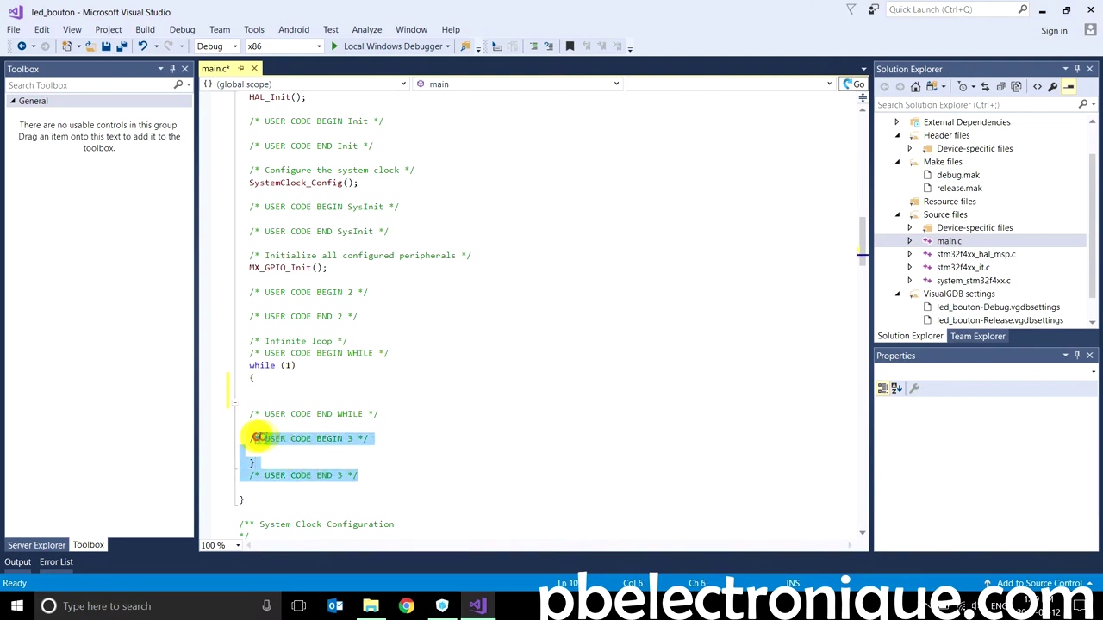
left_click_drag(368, 316, 270, 292)
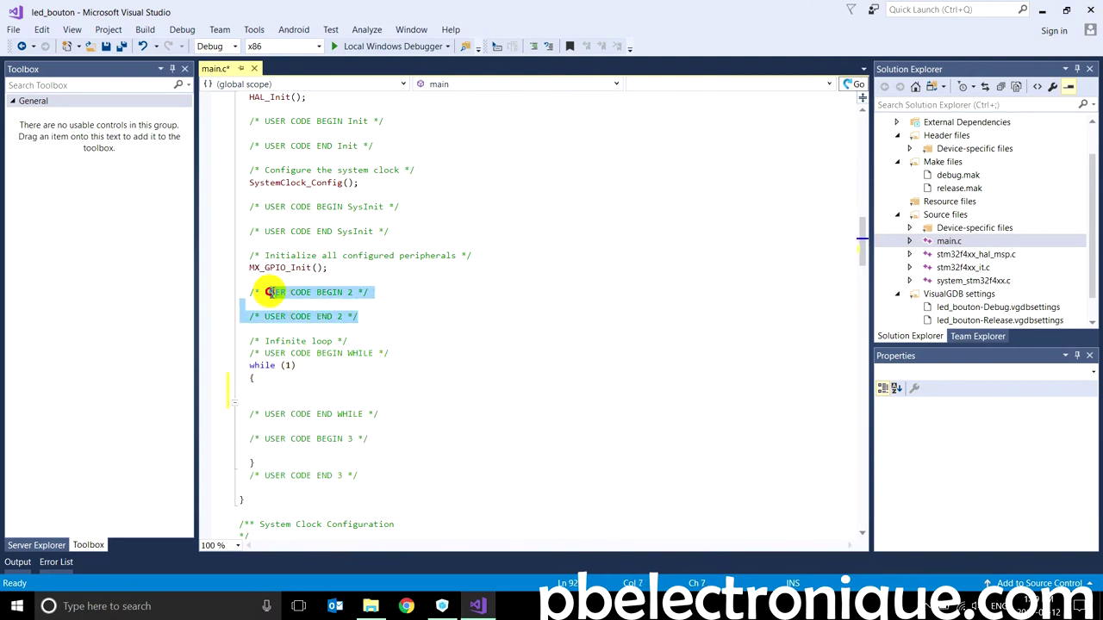
left_click_drag(392, 144, 271, 110)
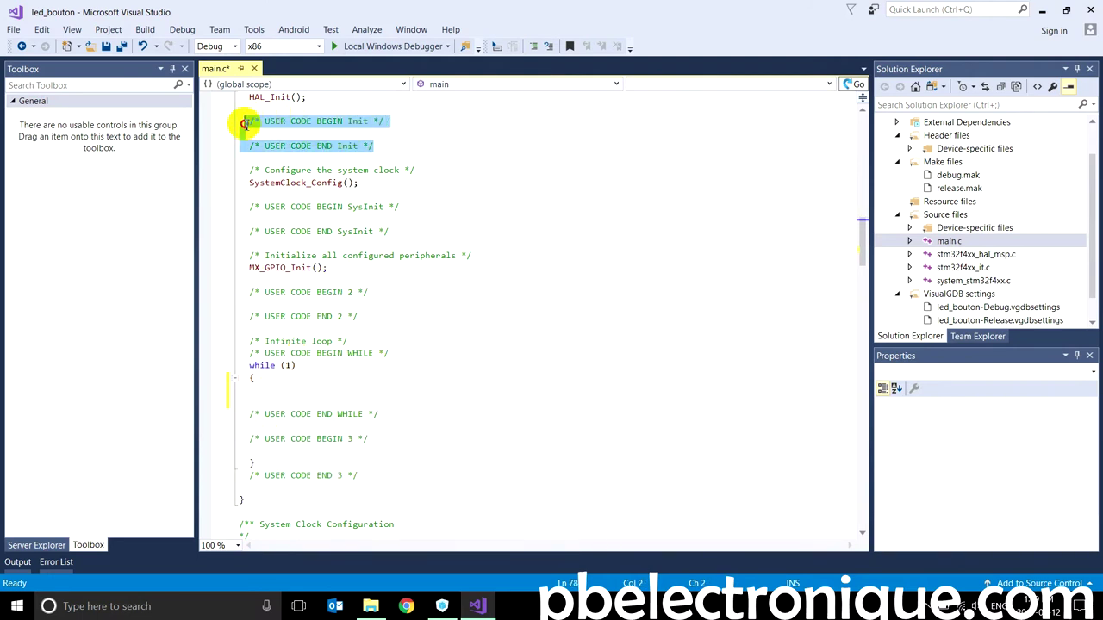
left_click(340, 429)
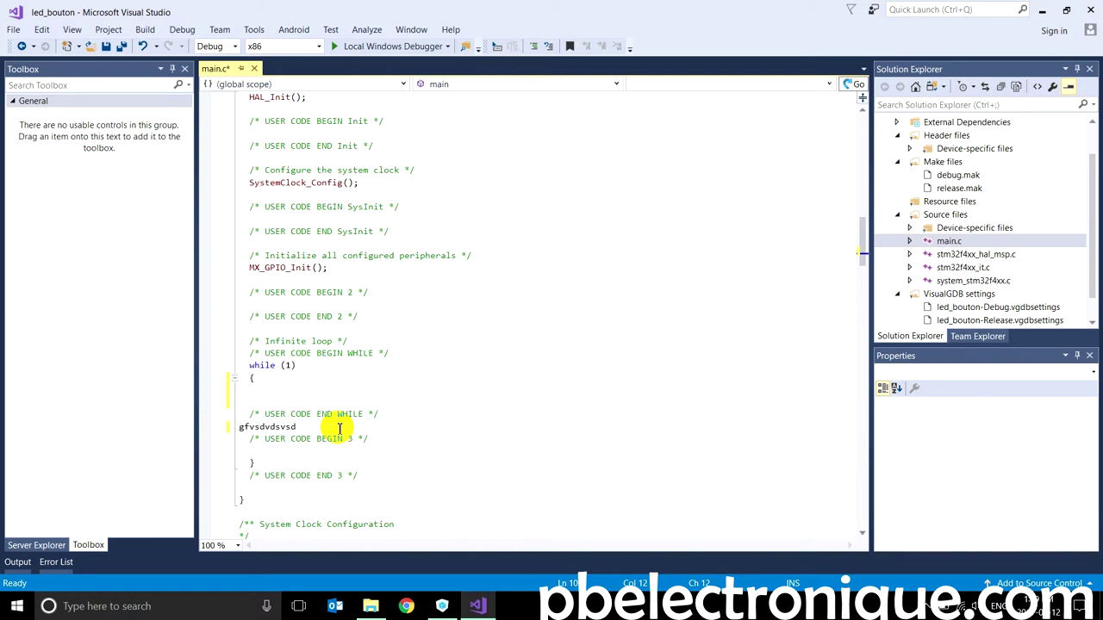
left_click(477, 606)
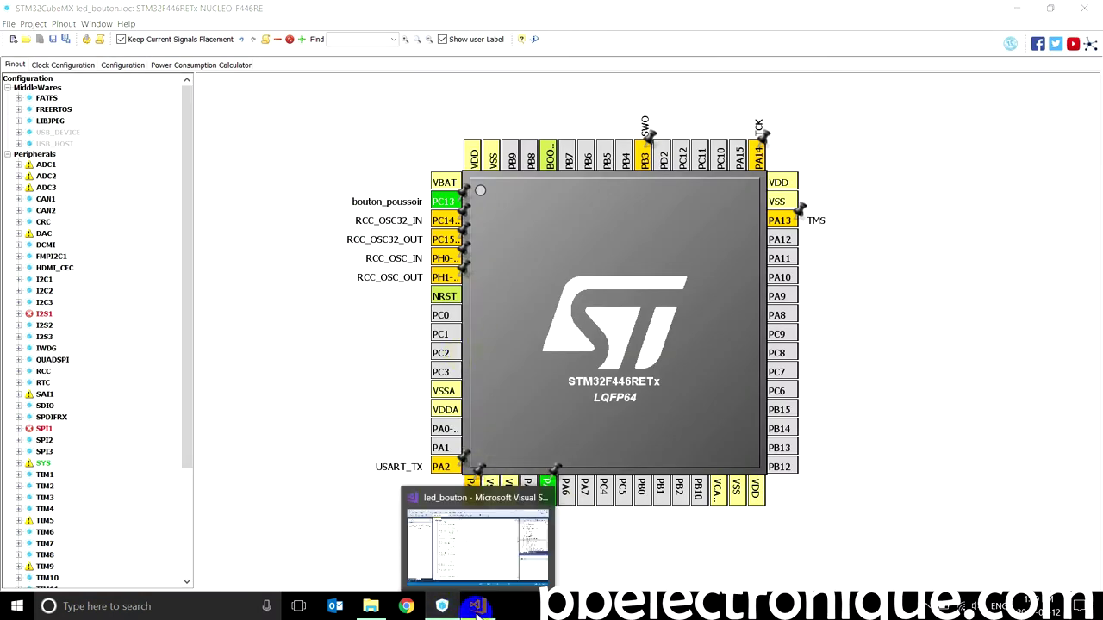
left_click(476, 606)
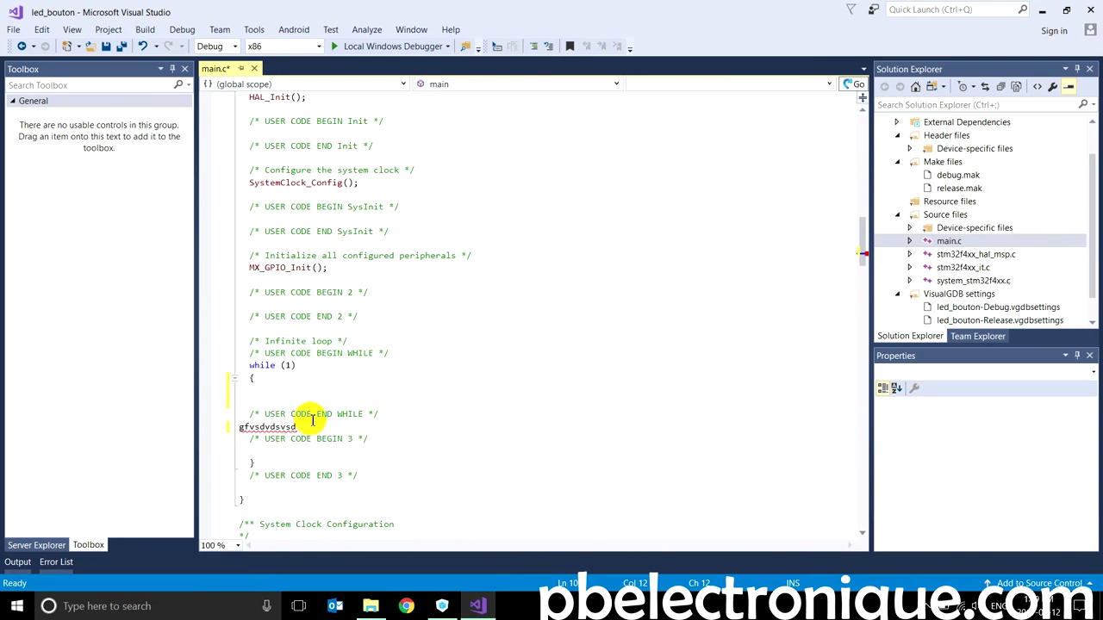
left_click_drag(302, 427, 235, 431)
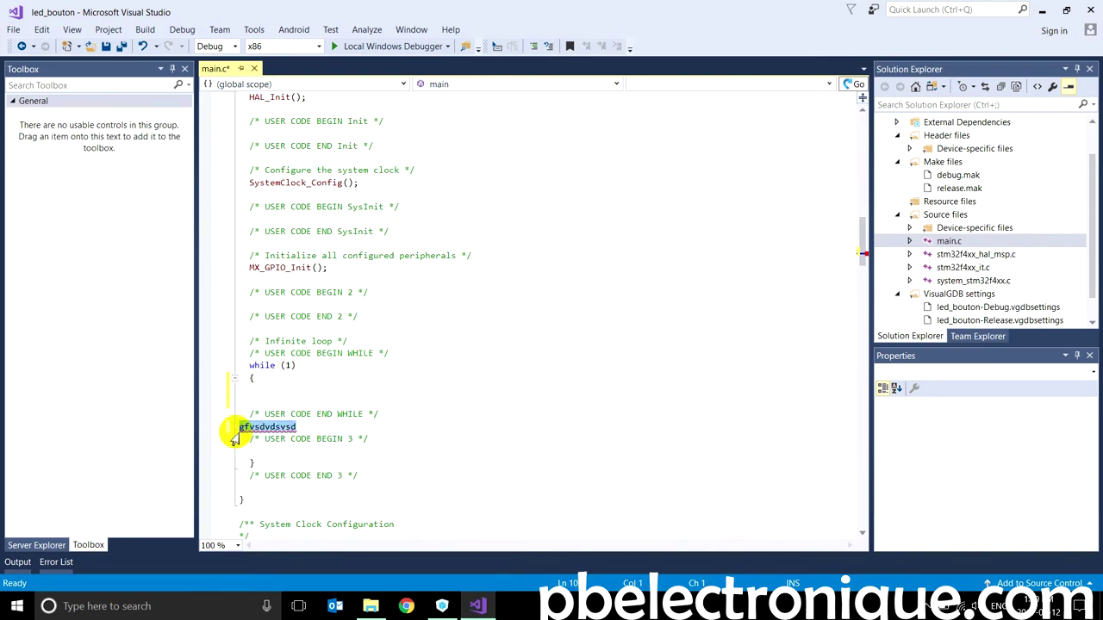
key("Delete")
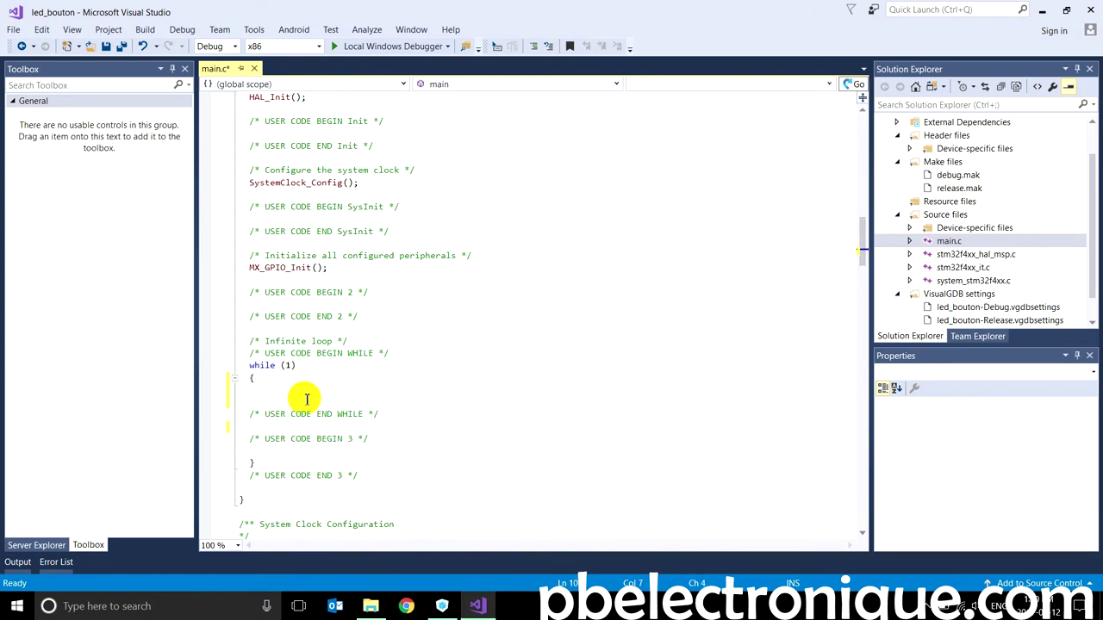
Step: Switch to STM32CubeMX to view the led_bouton pinout, and return to the while loop's user code area in Visual Studio
double_click(297, 389)
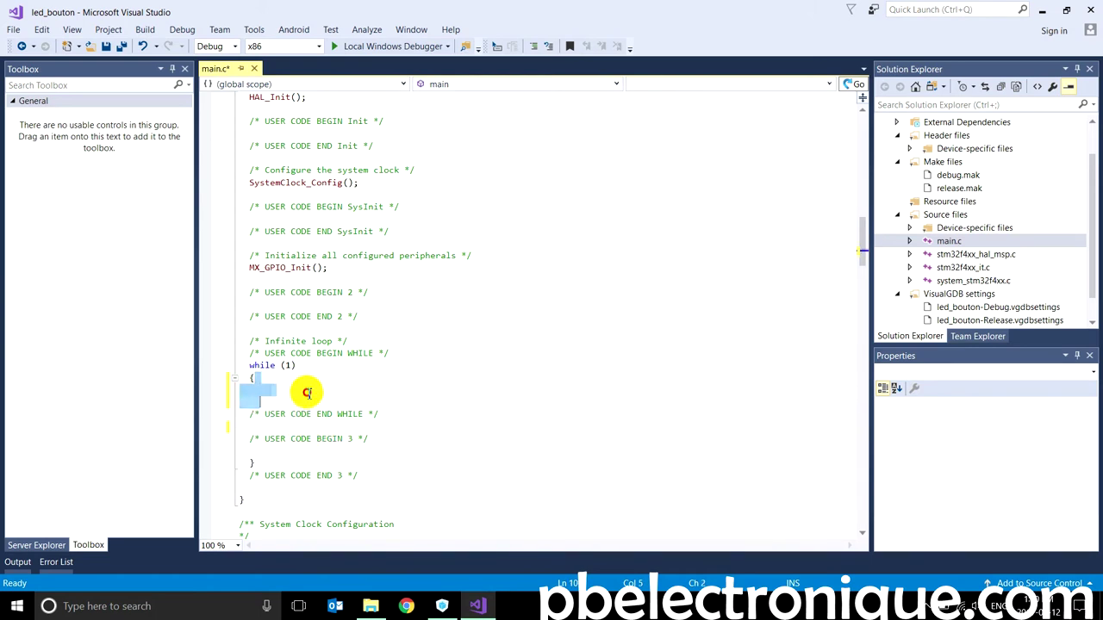
mouse_move(309, 392)
left_mouse_down()
mouse_move(312, 407)
mouse_move(302, 394)
left_mouse_up()
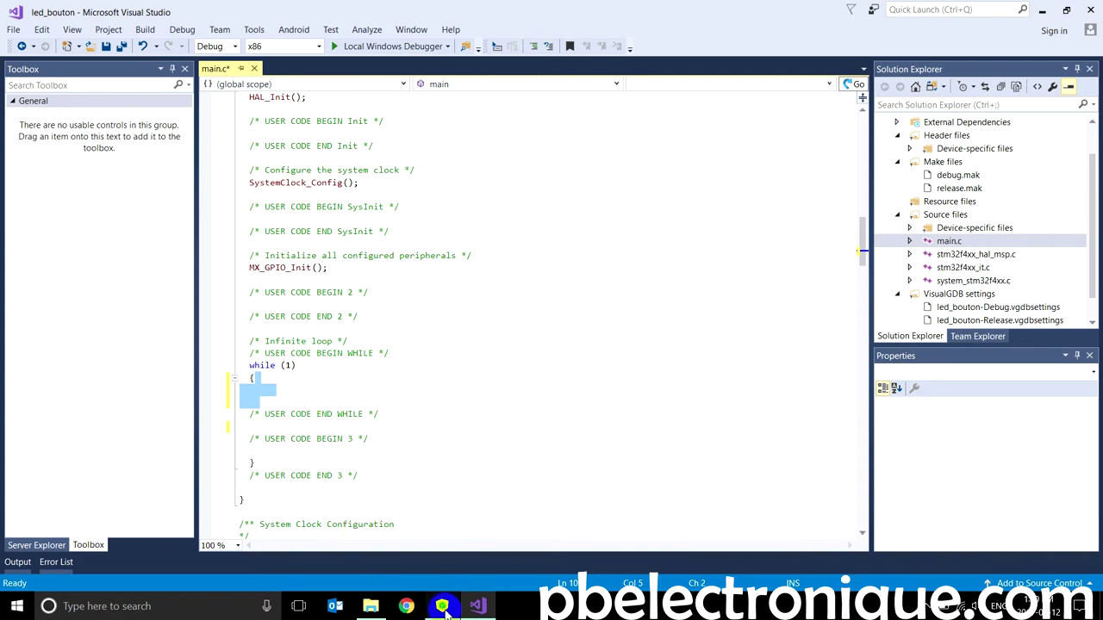
mouse_move(445, 610)
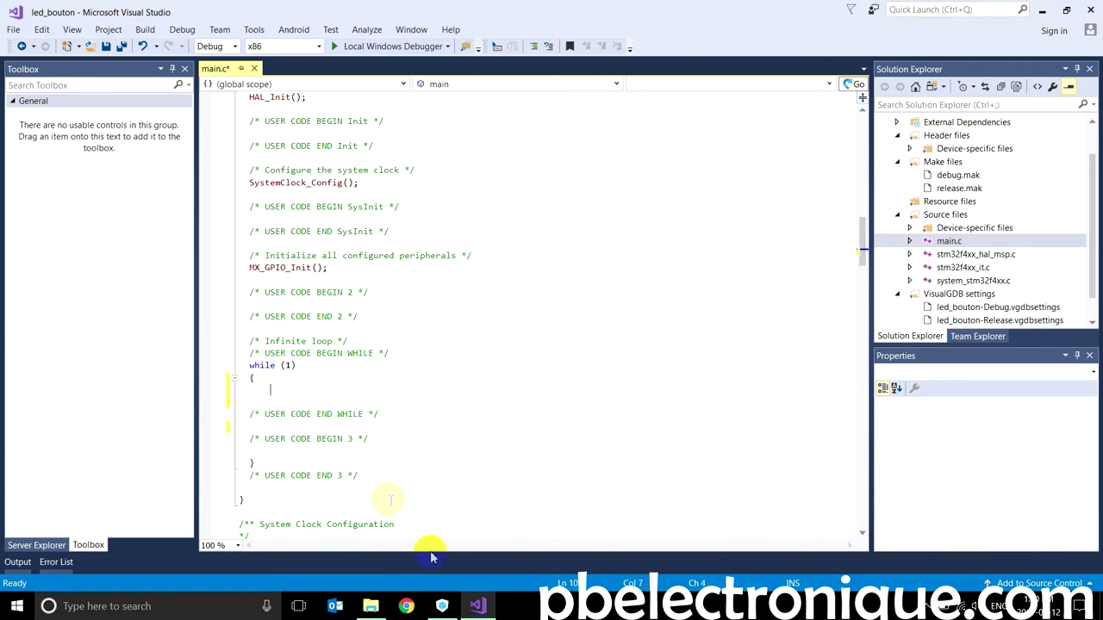
left_click(442, 606)
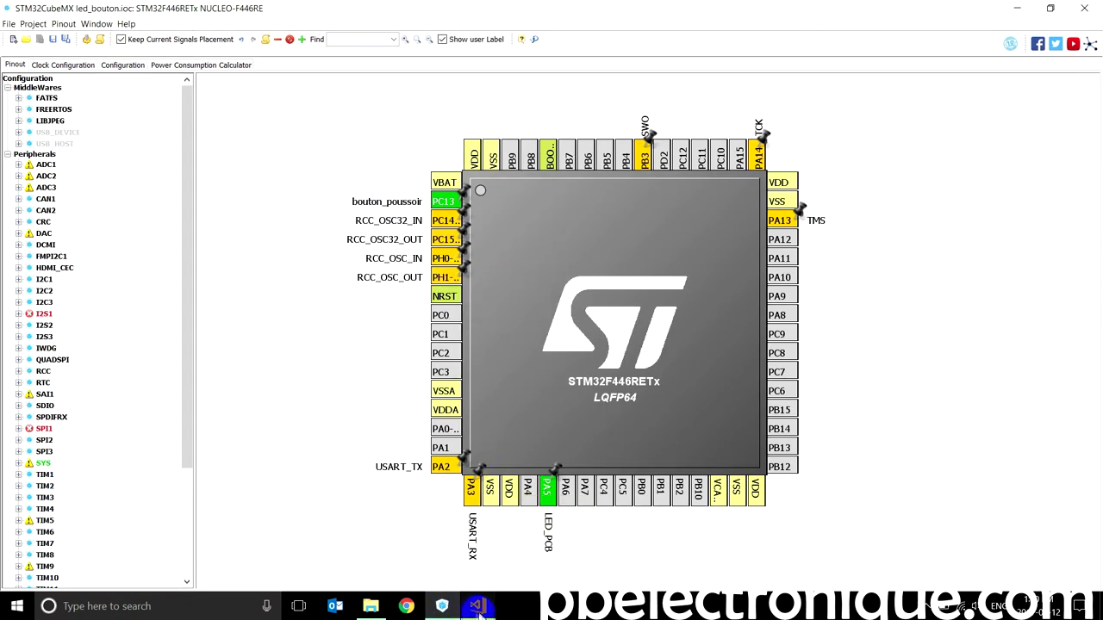
left_click(476, 607)
left_click(270, 426)
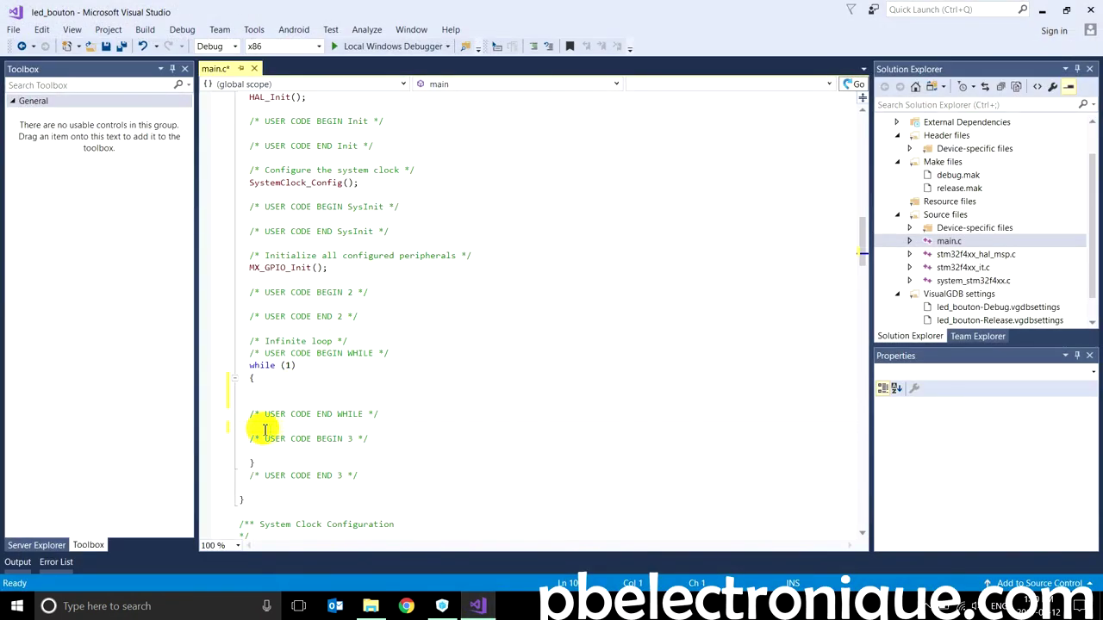